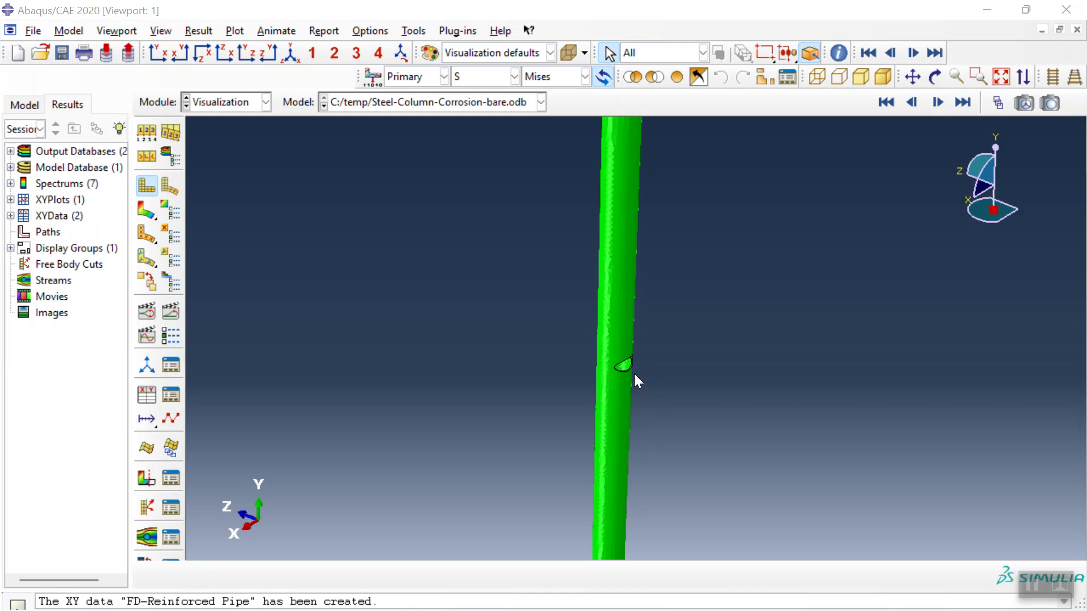
# - Plot the Mises stress contours on the deformed bare column and inspect the corroded cutout at mid-height
pyautogui.scroll(-4, 623, 367)
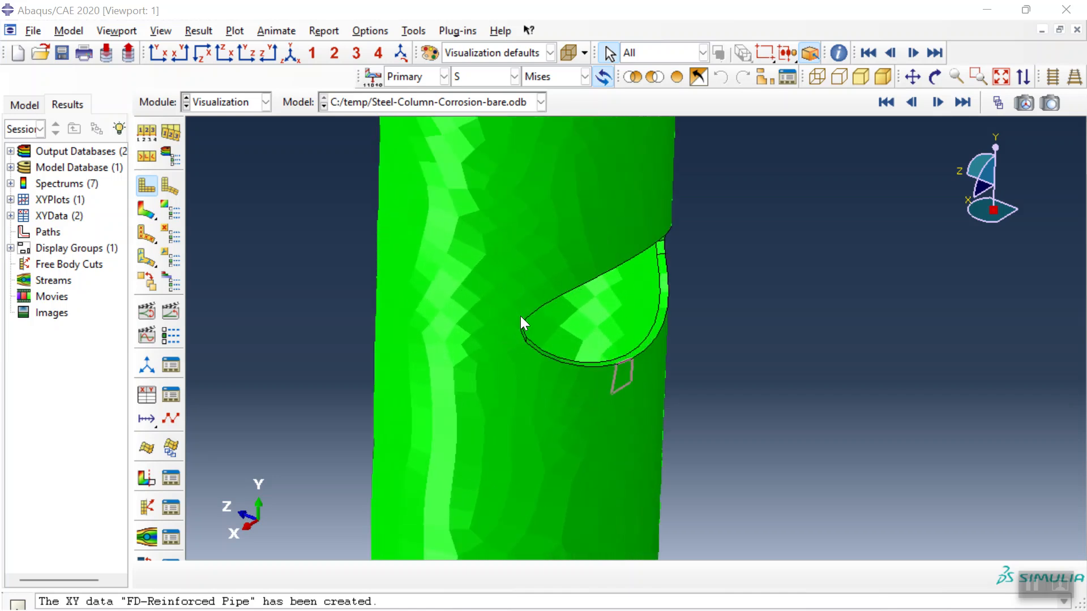
pyautogui.scroll(10, 613, 342)
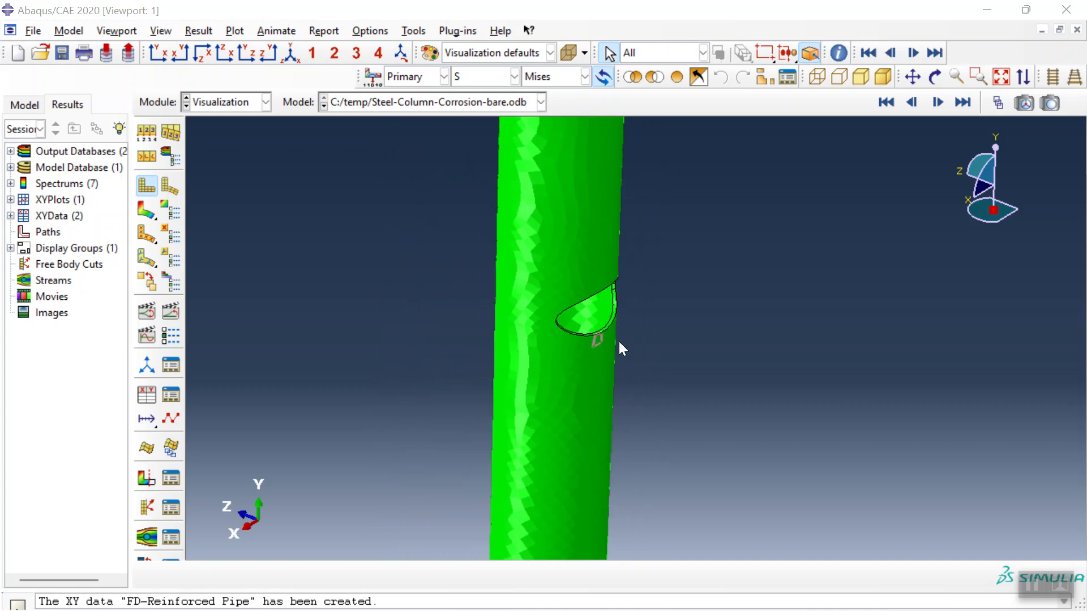
pyautogui.scroll(3, 613, 343)
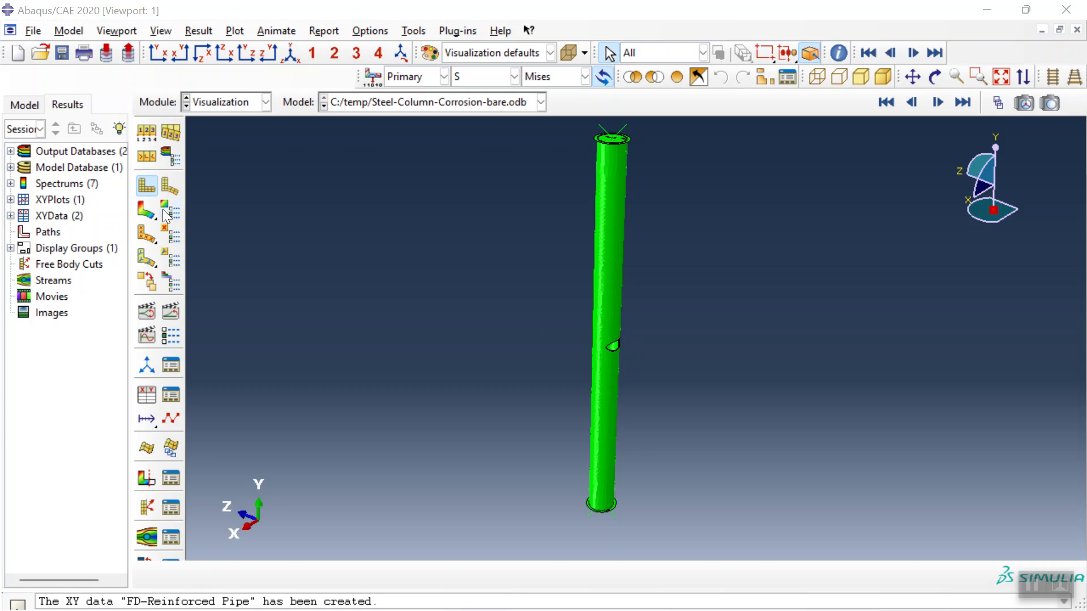
pyautogui.click(145, 208)
pyautogui.scroll(10, 610, 343)
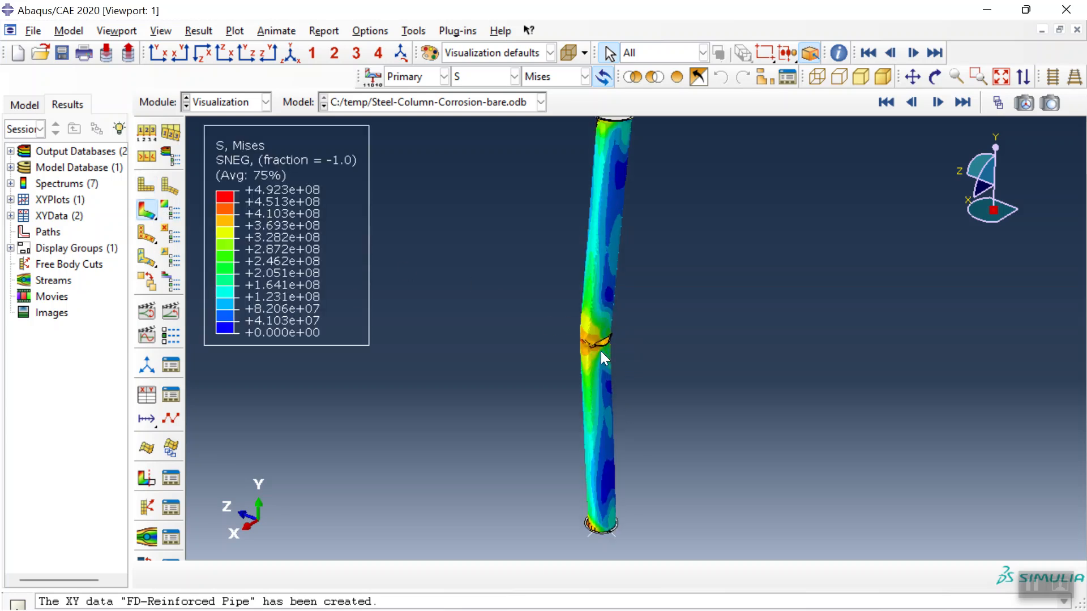
pyautogui.scroll(5, 609, 341)
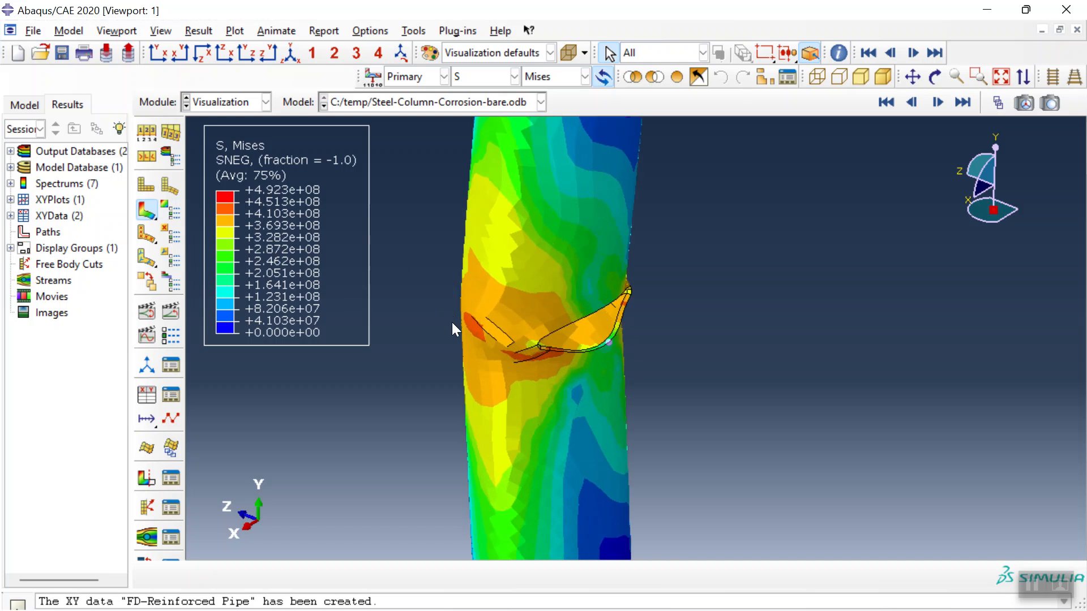
# - Contour the AC YIELD result and then the DUCTCRT damage criterion around the bare column's cutout
pyautogui.click(485, 77)
pyautogui.click(477, 96)
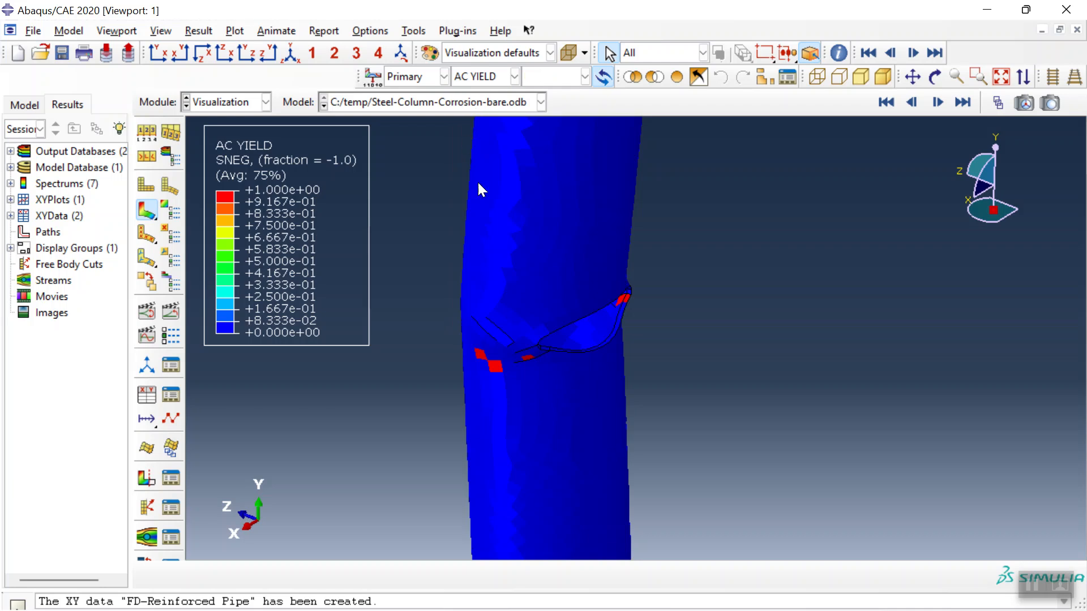
pyautogui.scroll(2, 553, 357)
pyautogui.click(475, 77)
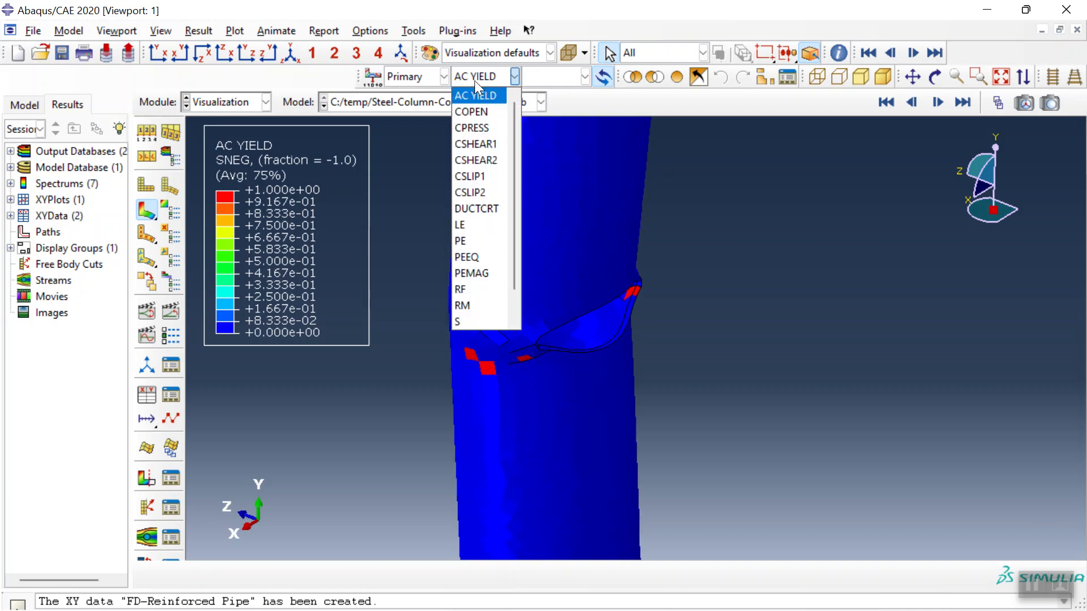
pyautogui.click(476, 215)
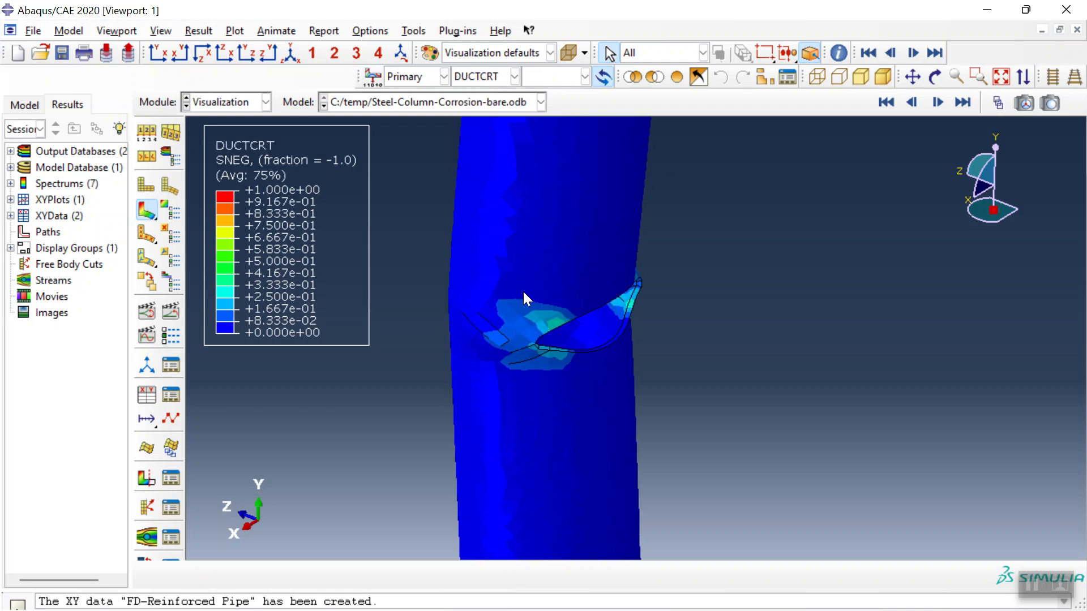
# - Switch the bare column's contour plot to the equivalent plastic strain PEEQ
pyautogui.click(487, 76)
pyautogui.scroll(-1, 474, 227)
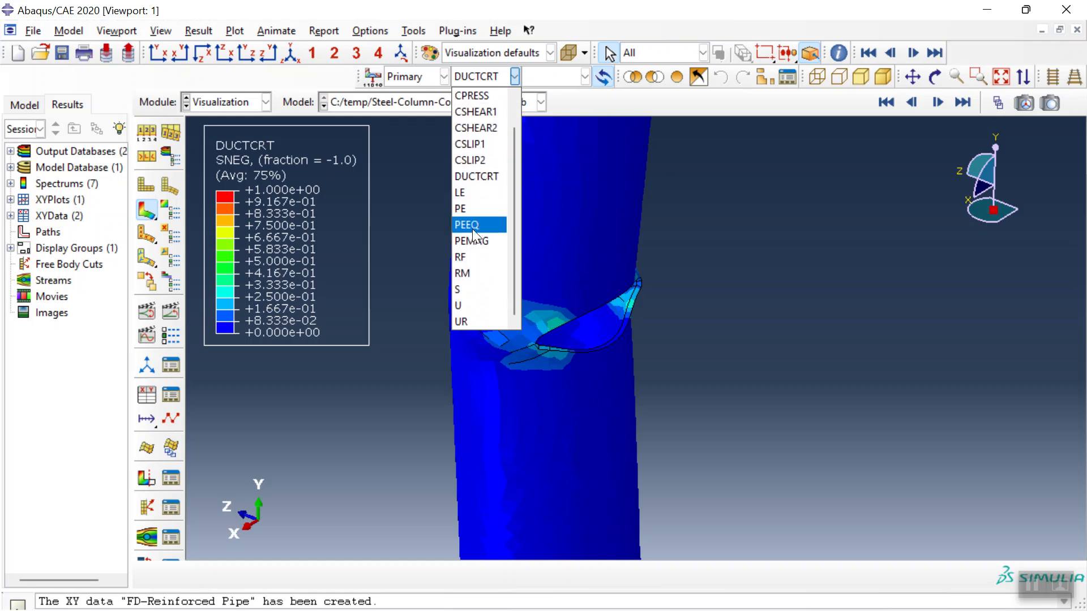
pyautogui.click(473, 227)
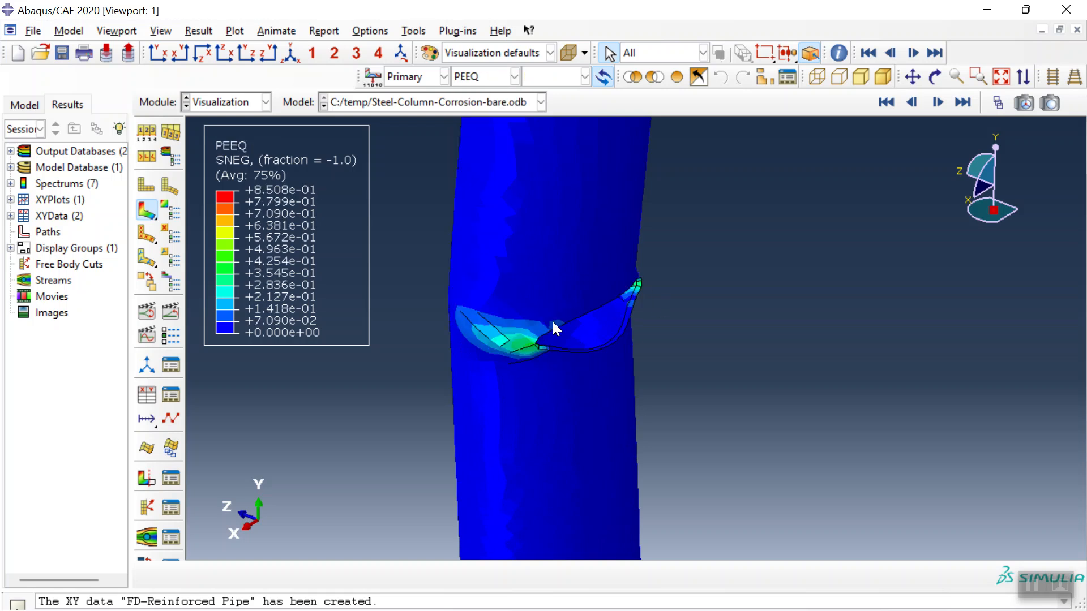
# - Return the contours to S, Mises and examine the stress over the whole bare column and at its buckled zone
pyautogui.click(485, 76)
pyautogui.click(472, 291)
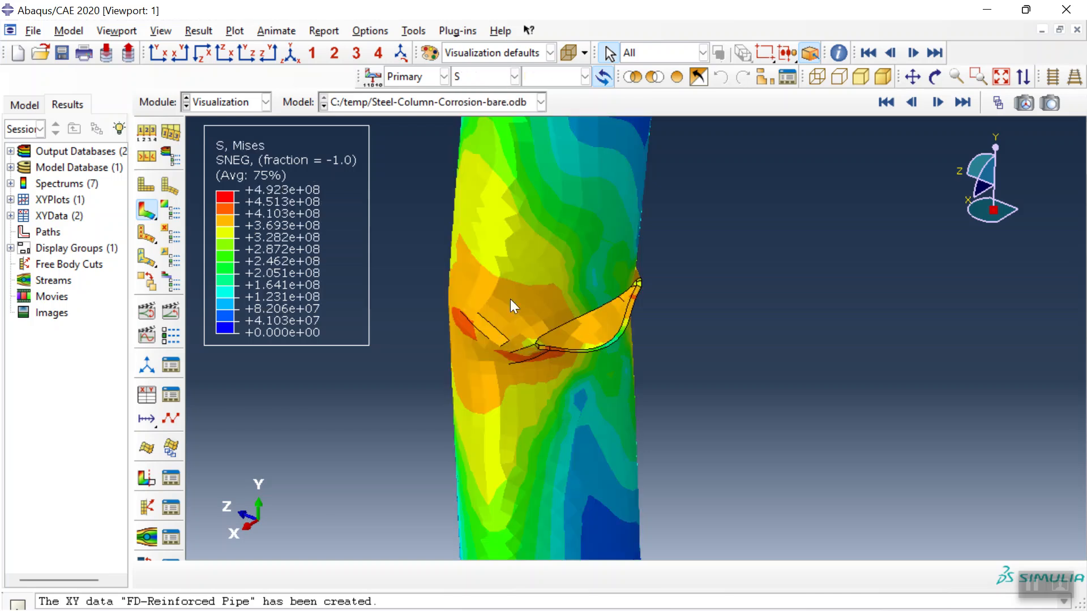
pyautogui.scroll(-8, 562, 318)
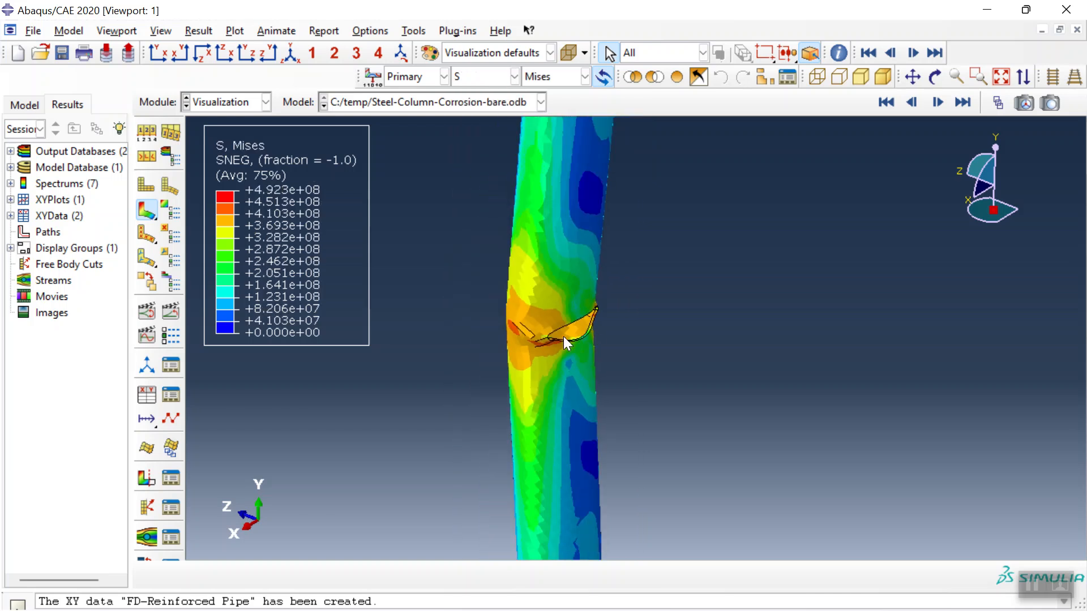
pyautogui.scroll(8, 586, 355)
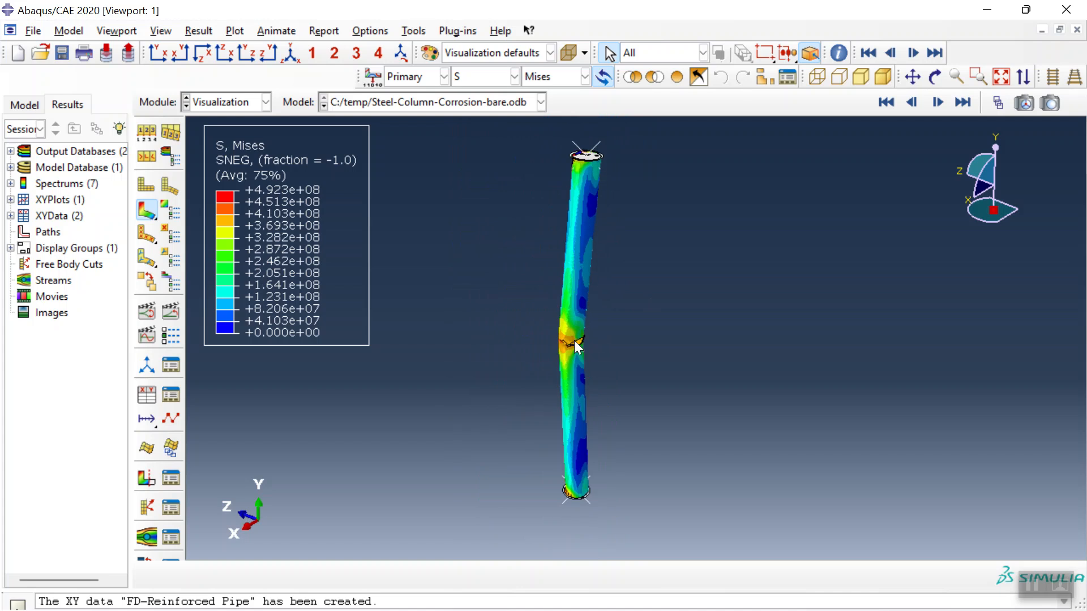
pyautogui.scroll(4, 578, 356)
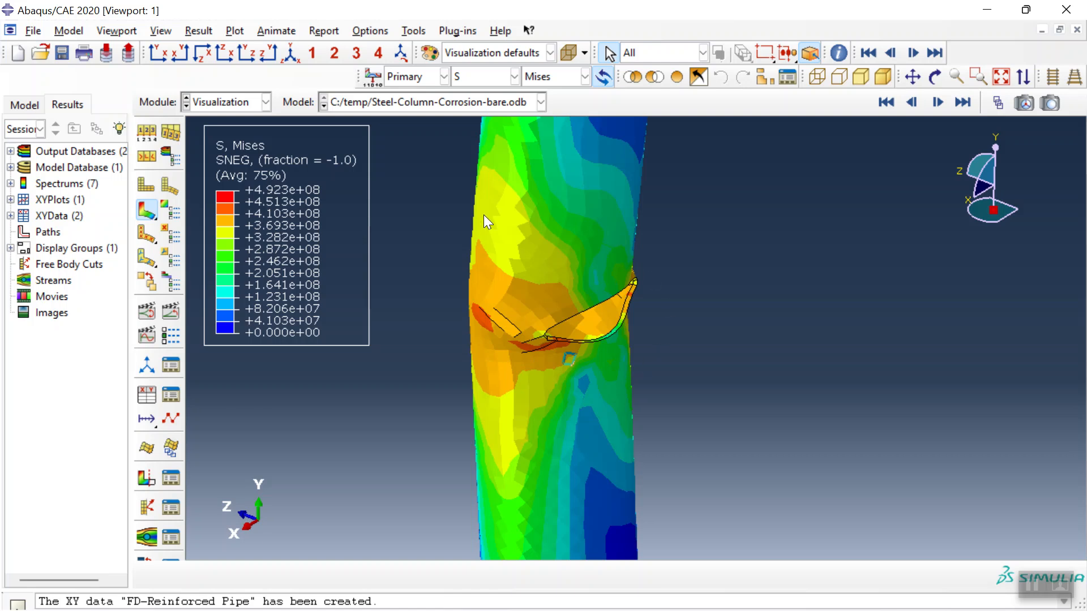
# - Switch to the Steel-Column-Corrosion.odb results, inspect the undeformed column's mid-height wrap and fit the whole column in view
pyautogui.click(446, 103)
pyautogui.click(426, 131)
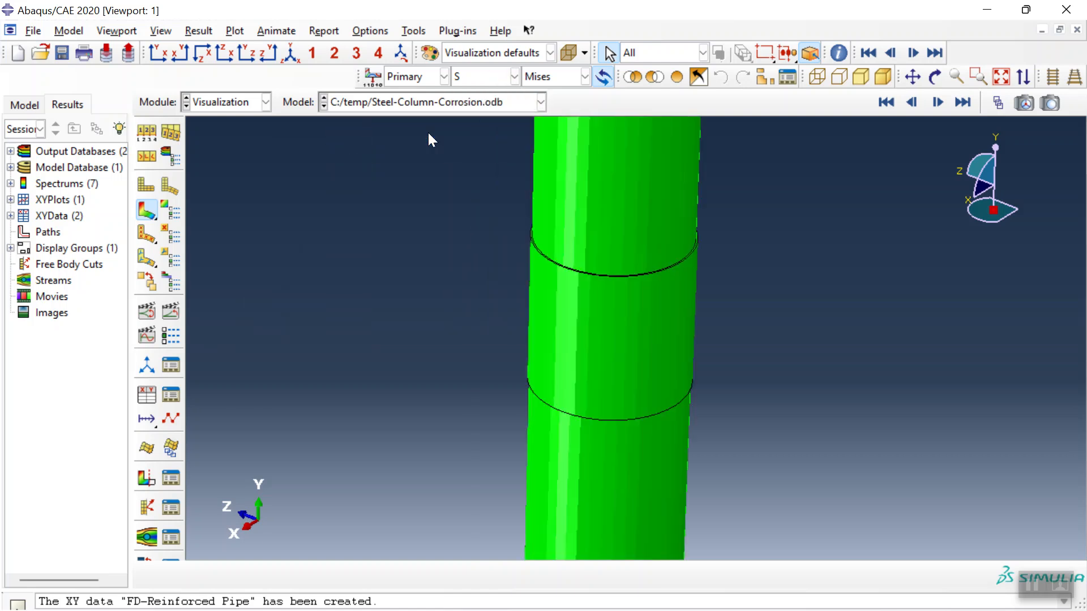
pyautogui.scroll(6, 621, 325)
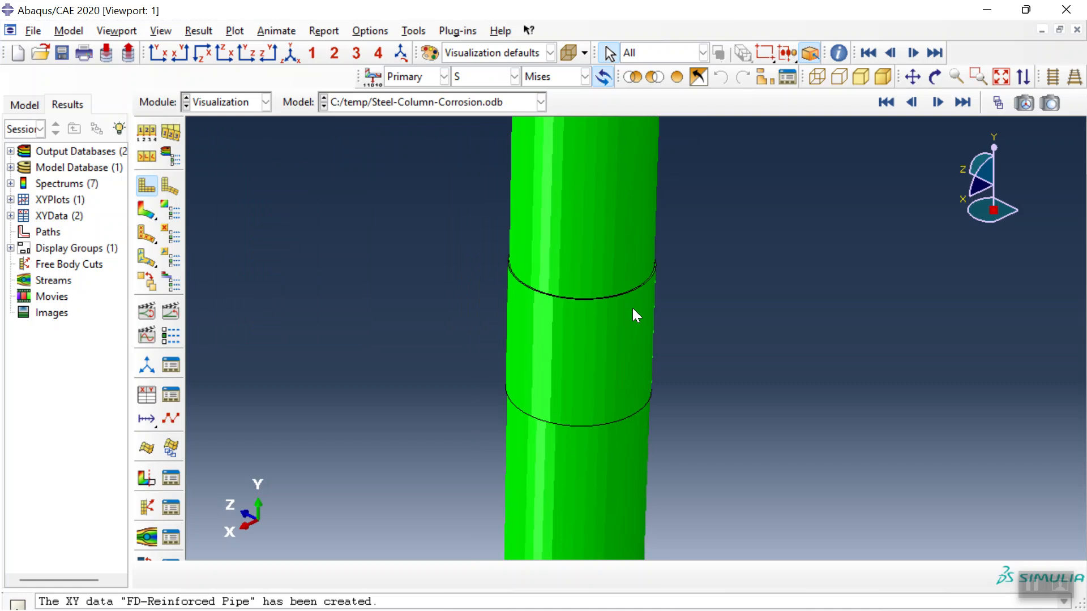
pyautogui.scroll(4, 628, 312)
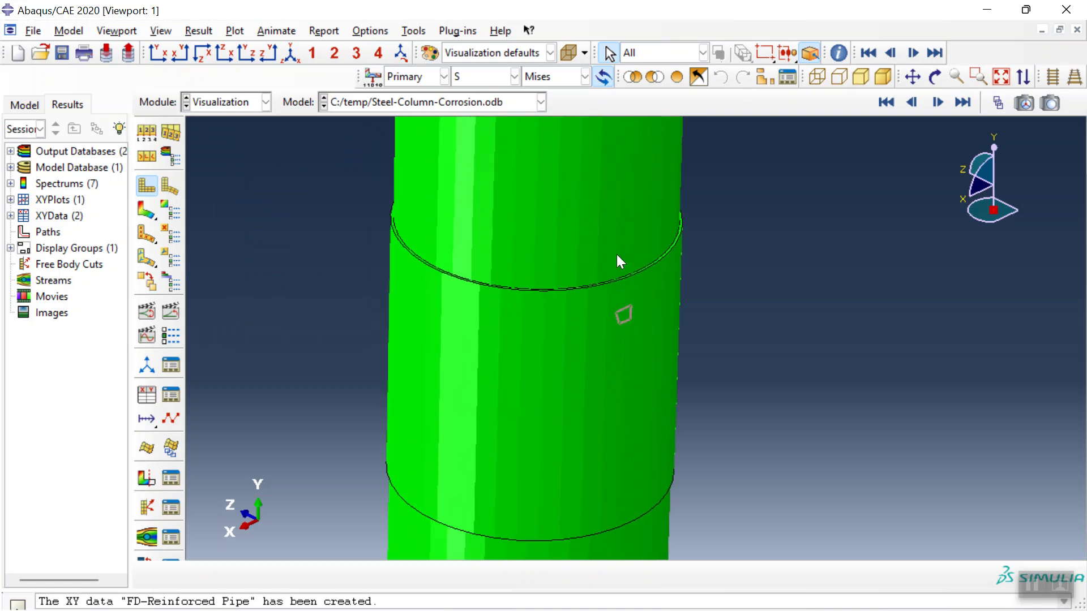
pyautogui.click(569, 53)
pyautogui.click(569, 54)
pyautogui.click(1001, 76)
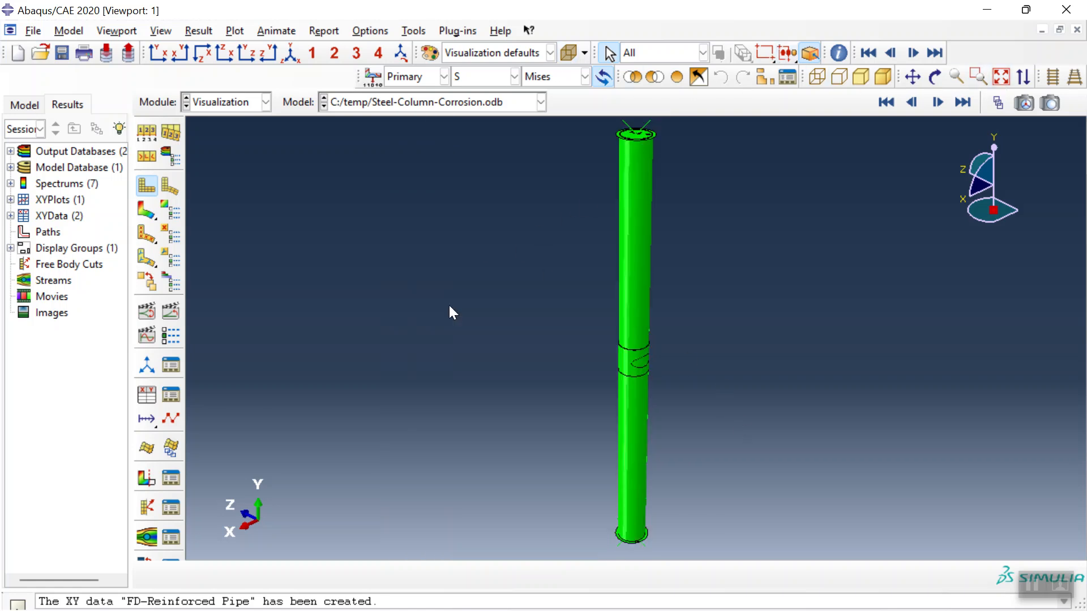
# - Plot the Mises stress contours on the wrapped column and examine the wrap at mid-height
pyautogui.click(144, 210)
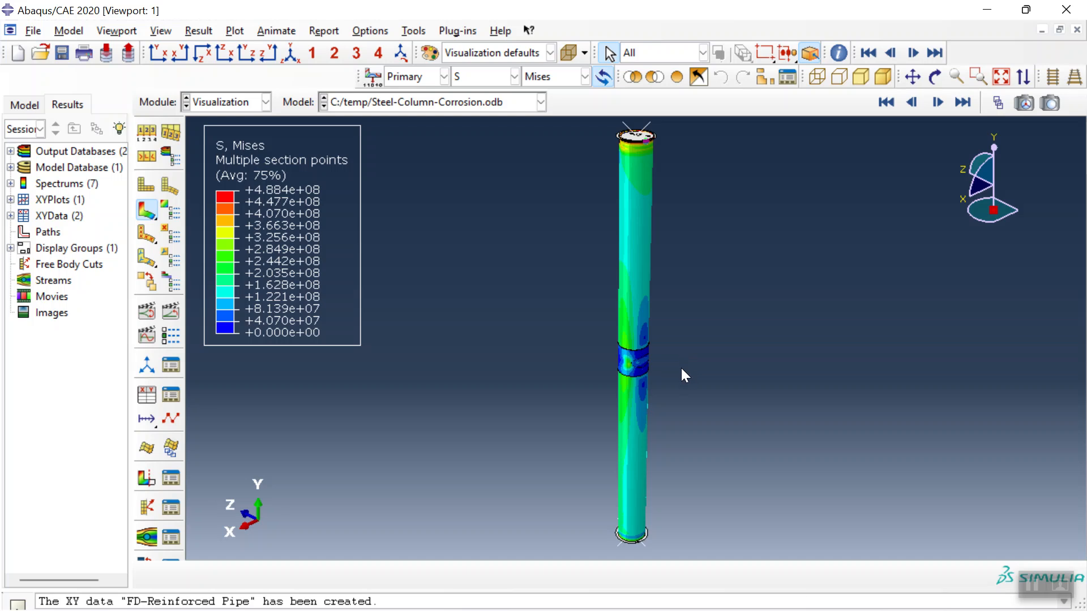
pyautogui.scroll(6, 683, 373)
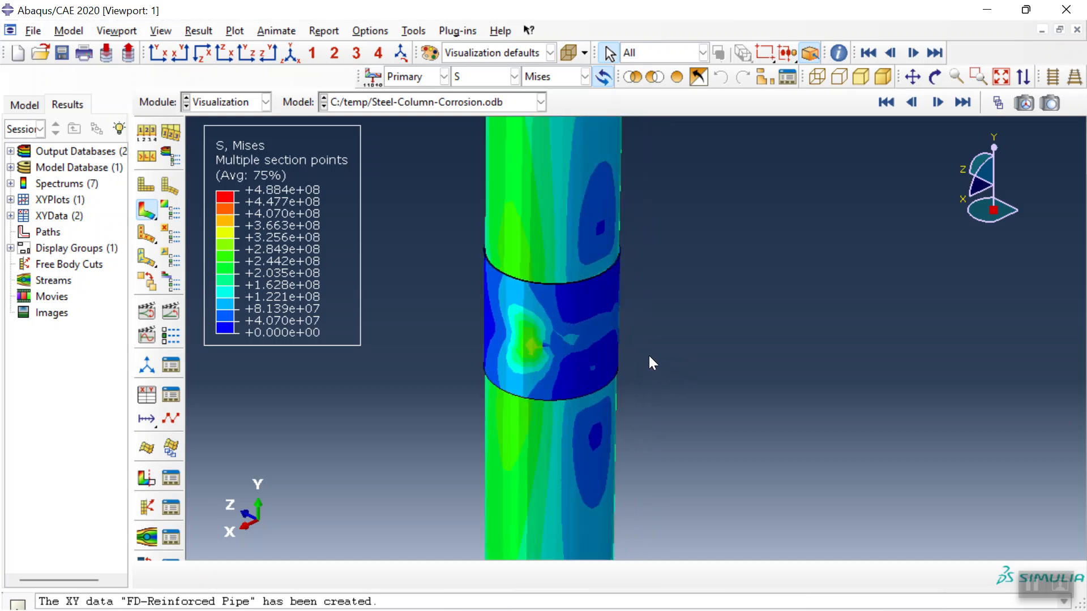
pyautogui.scroll(2, 645, 353)
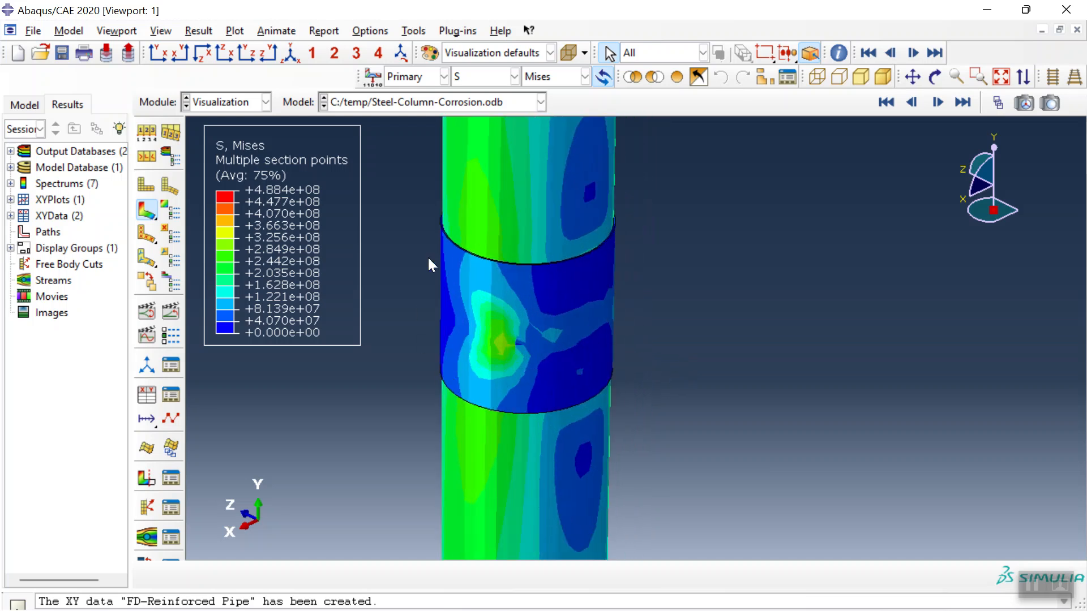
# - Hide the wrap's part instance from the display and examine the Mises stress around the pipe's corroded cutout
pyautogui.click(652, 77)
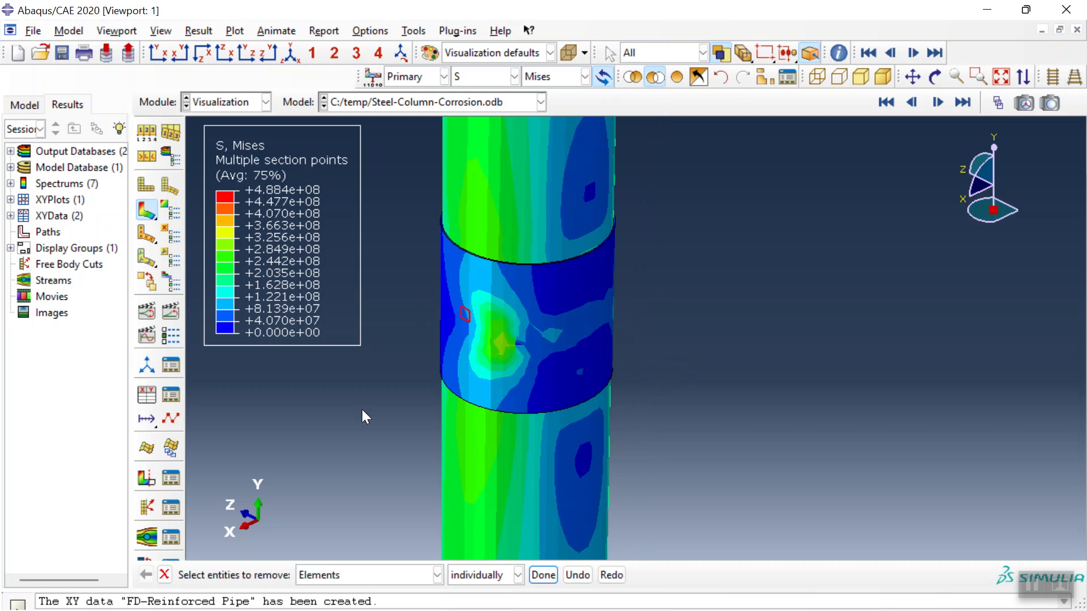
pyautogui.click(437, 575)
pyautogui.click(349, 489)
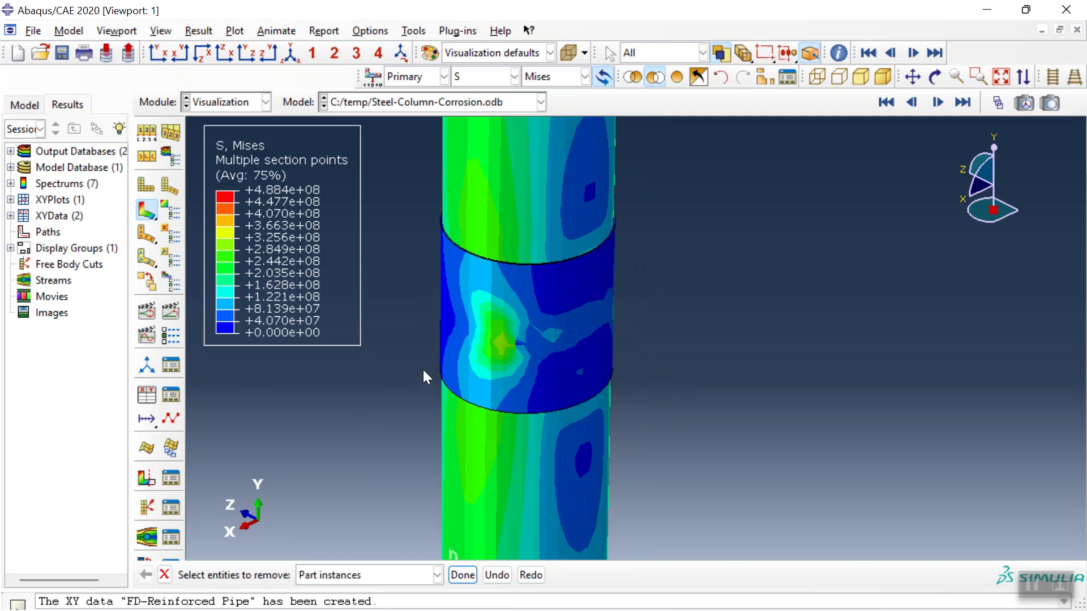
pyautogui.click(445, 362)
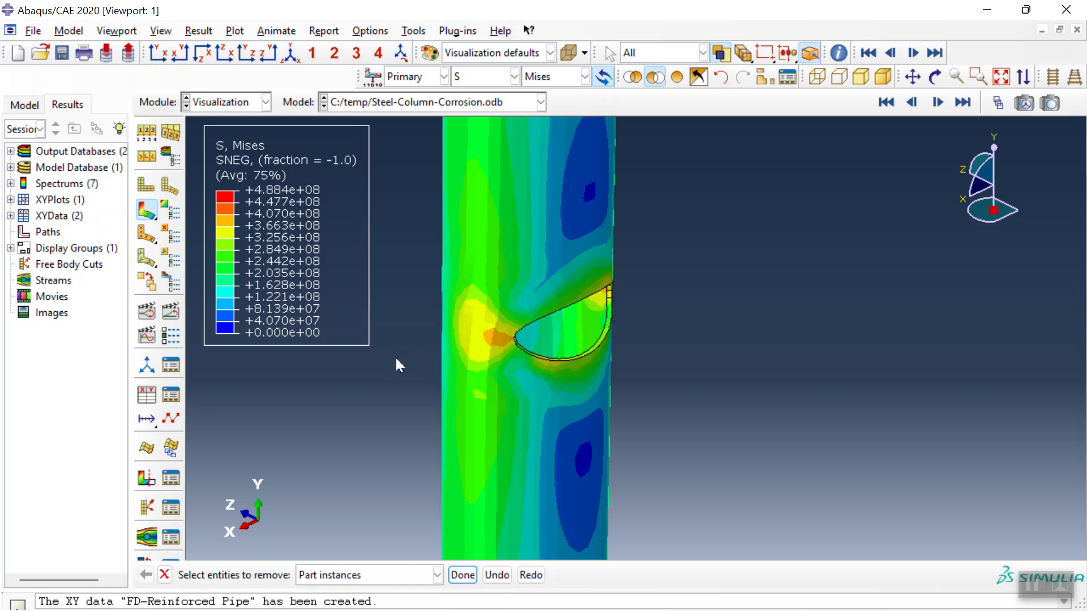
pyautogui.click(536, 338)
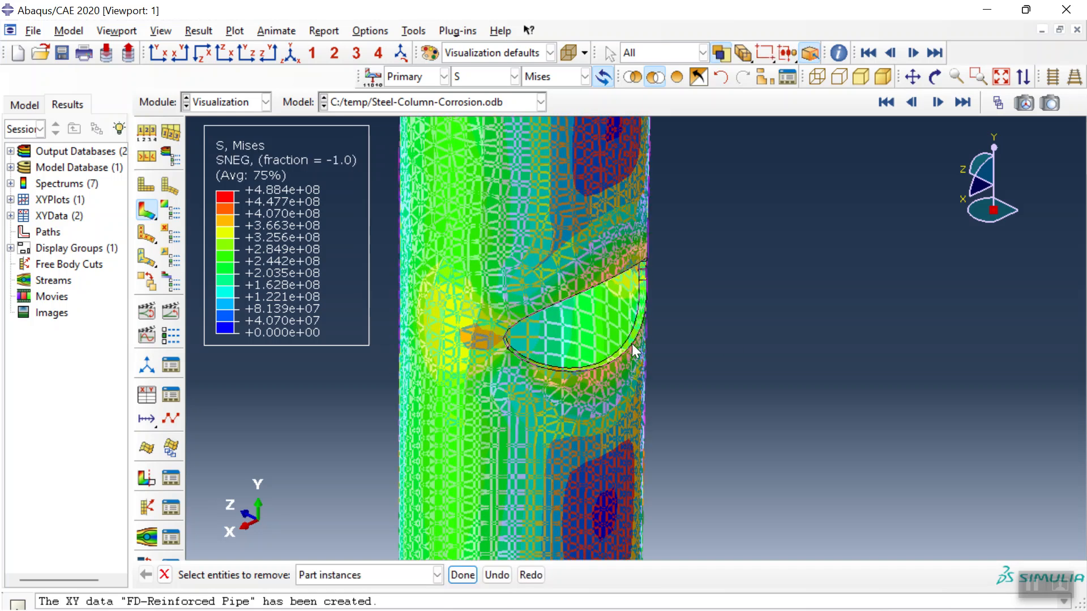
pyautogui.middleClick(631, 344)
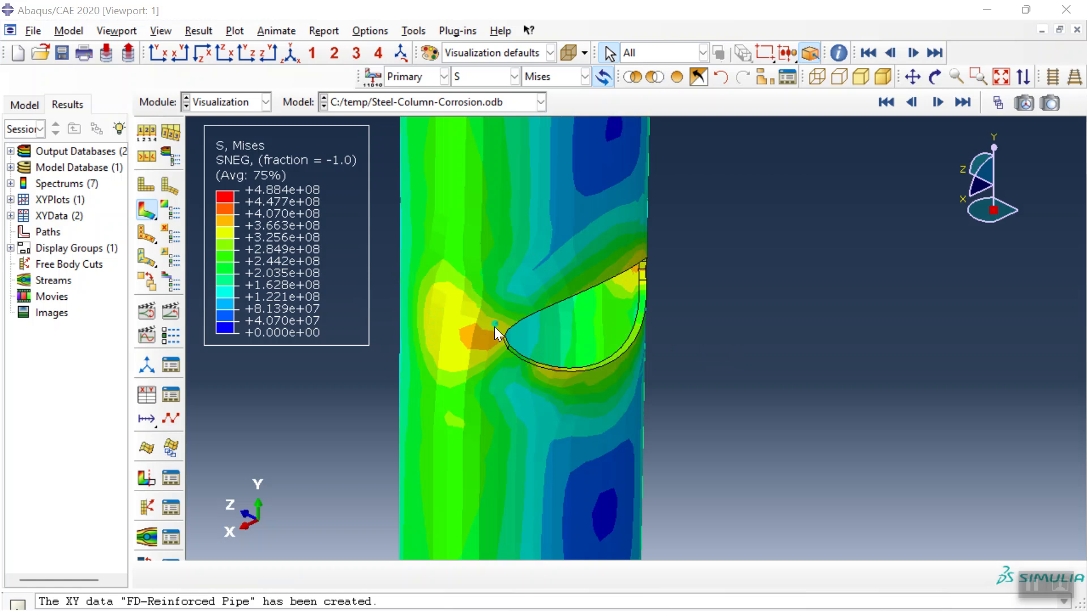
pyautogui.scroll(-5, 498, 332)
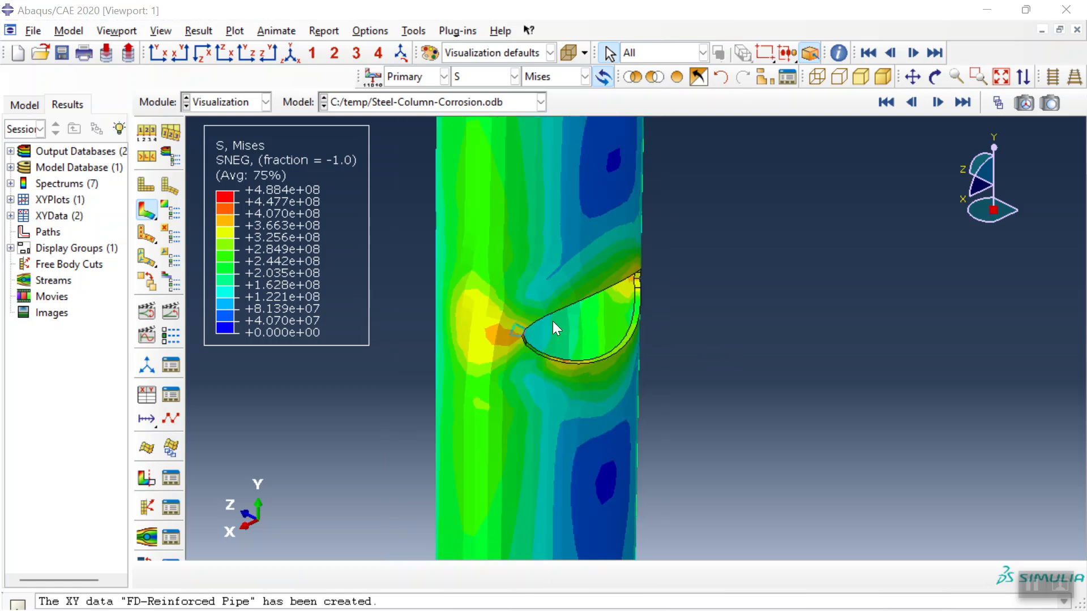
pyautogui.scroll(-1, 548, 345)
pyautogui.scroll(-1, 554, 350)
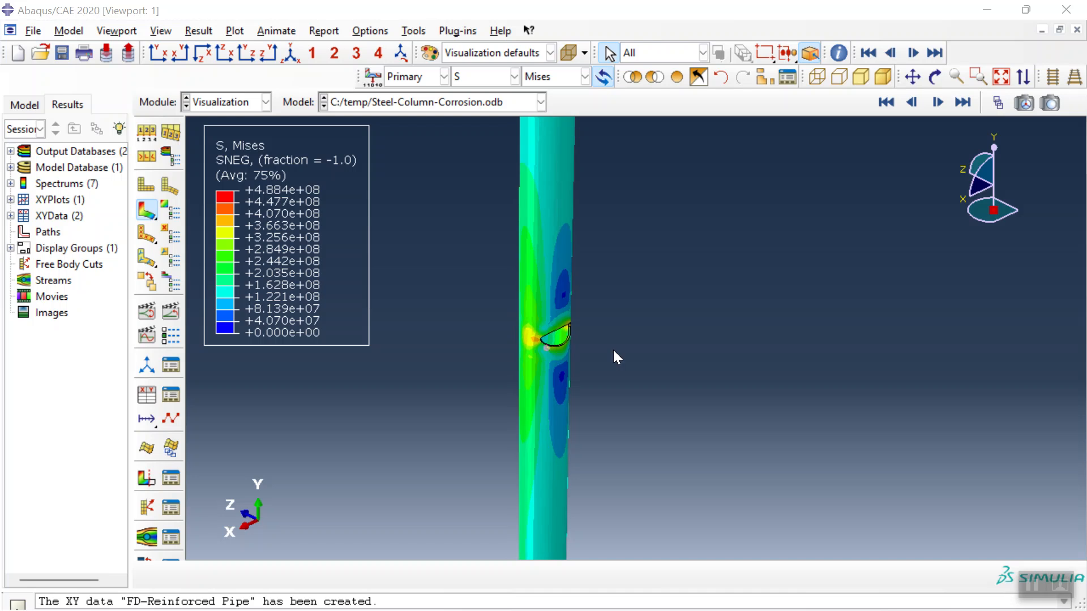
pyautogui.scroll(-1, 563, 357)
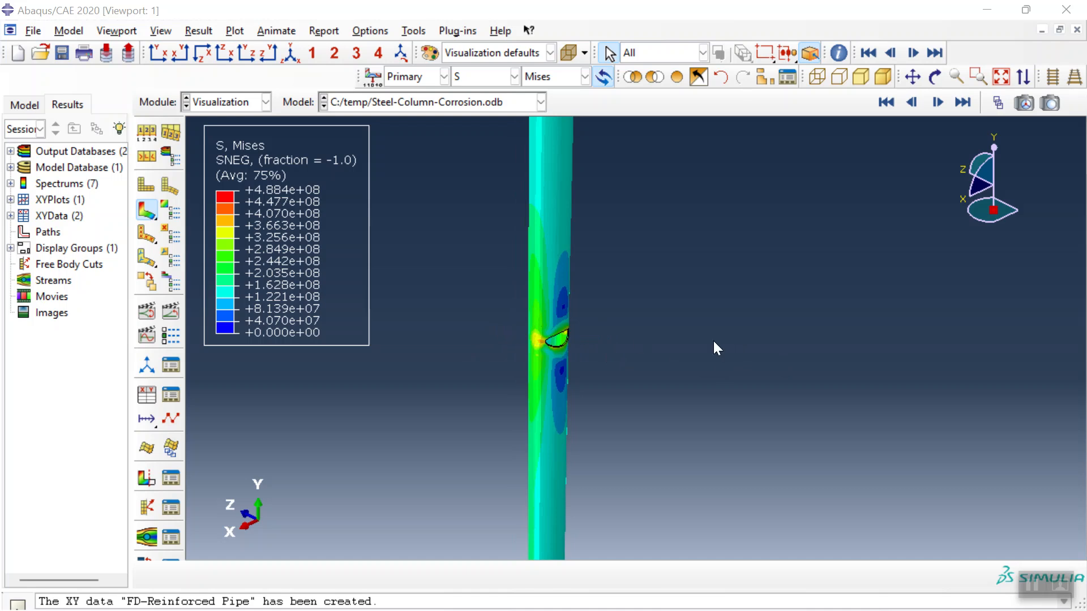
pyautogui.scroll(-1, 702, 344)
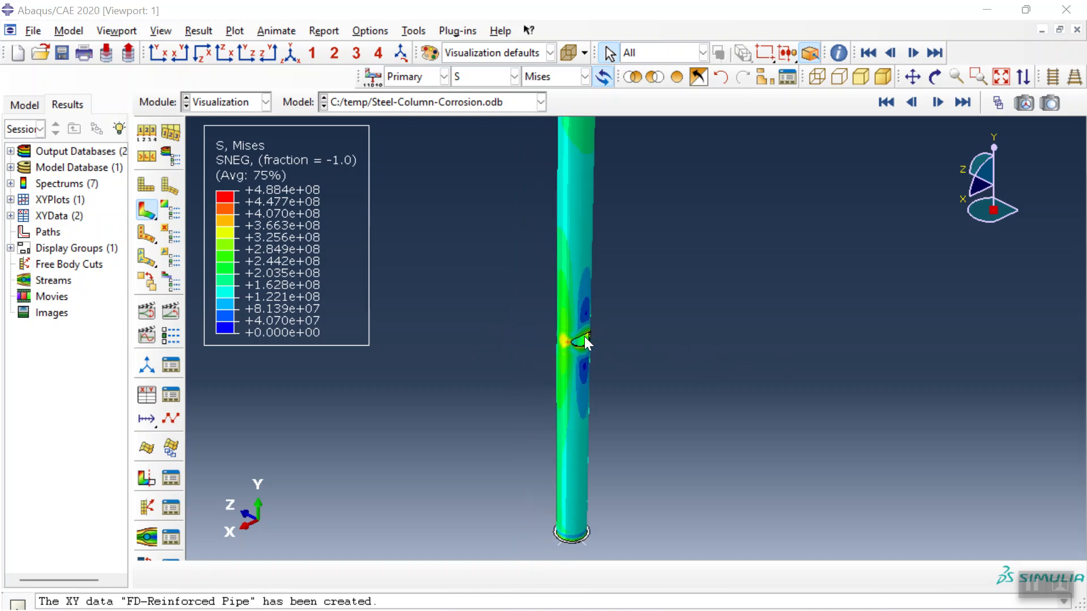
# - Restore all parts to the display and contour the HSNFCCRT criterion on the wrap
pyautogui.click(673, 78)
pyautogui.click(515, 76)
pyautogui.click(483, 190)
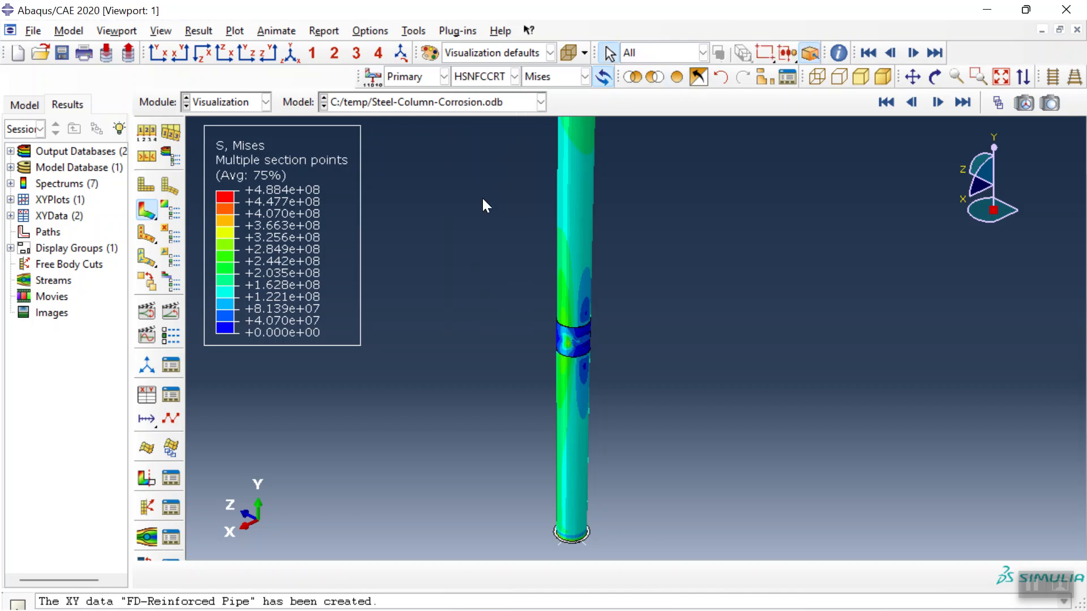
pyautogui.scroll(5, 590, 285)
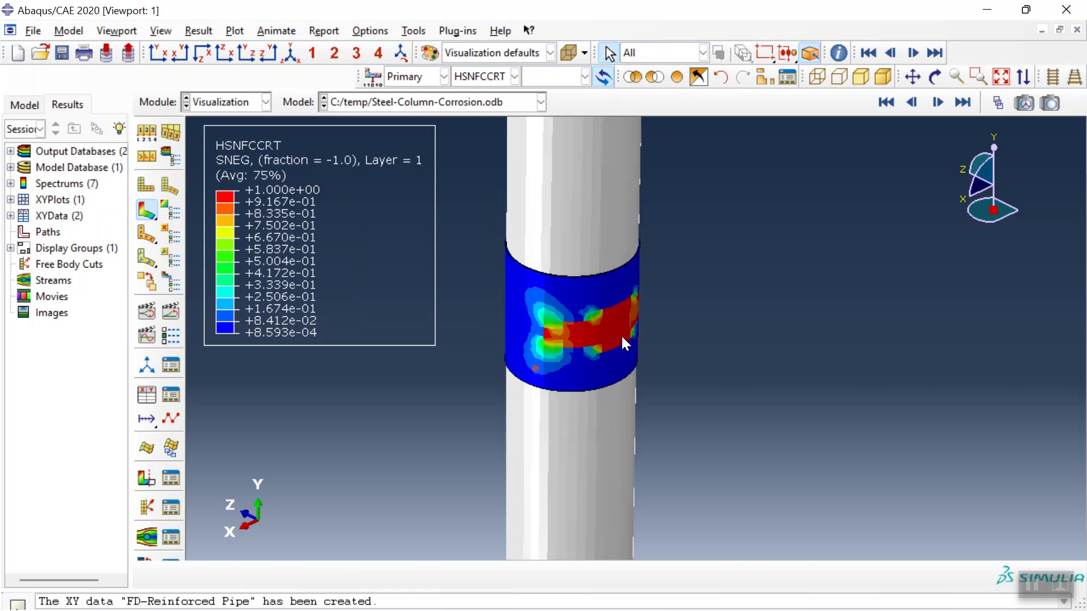
# - Contour the HSNFTCRT criterion and then the HSNMCCRT criterion on the wrap
pyautogui.click(515, 77)
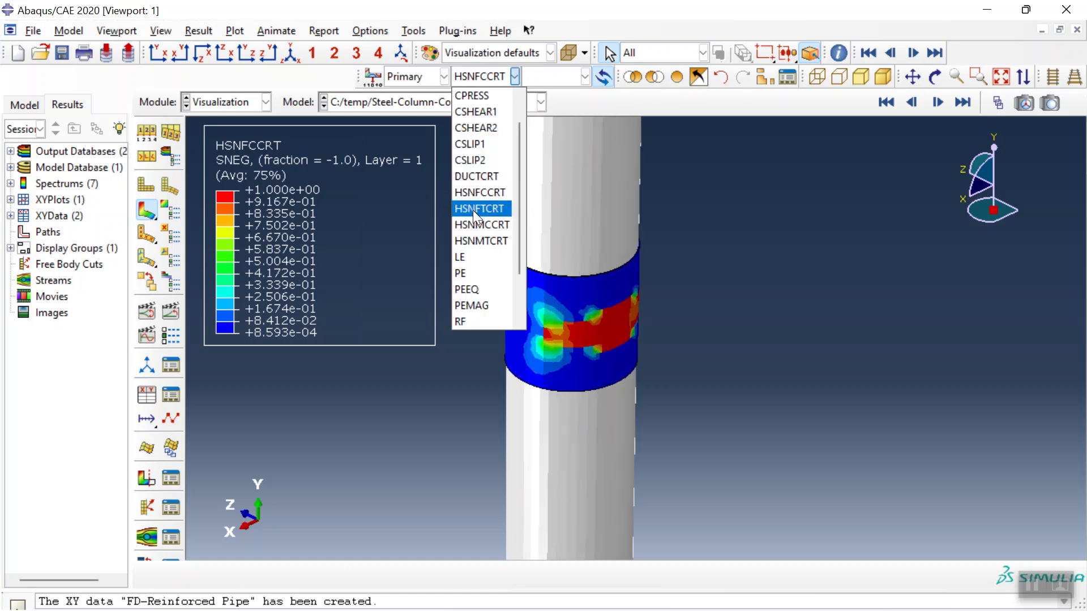
pyautogui.click(473, 210)
pyautogui.click(482, 78)
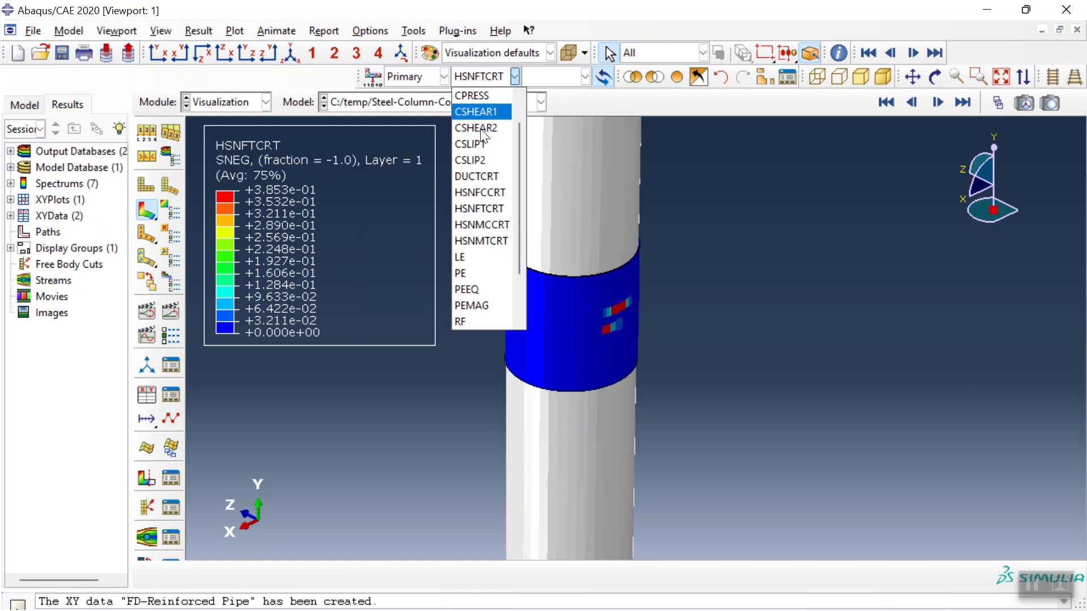
pyautogui.click(487, 221)
# - Contour the HSNMTCRT criterion on the wrap and then the HSNFCCRT criterion again
pyautogui.click(471, 76)
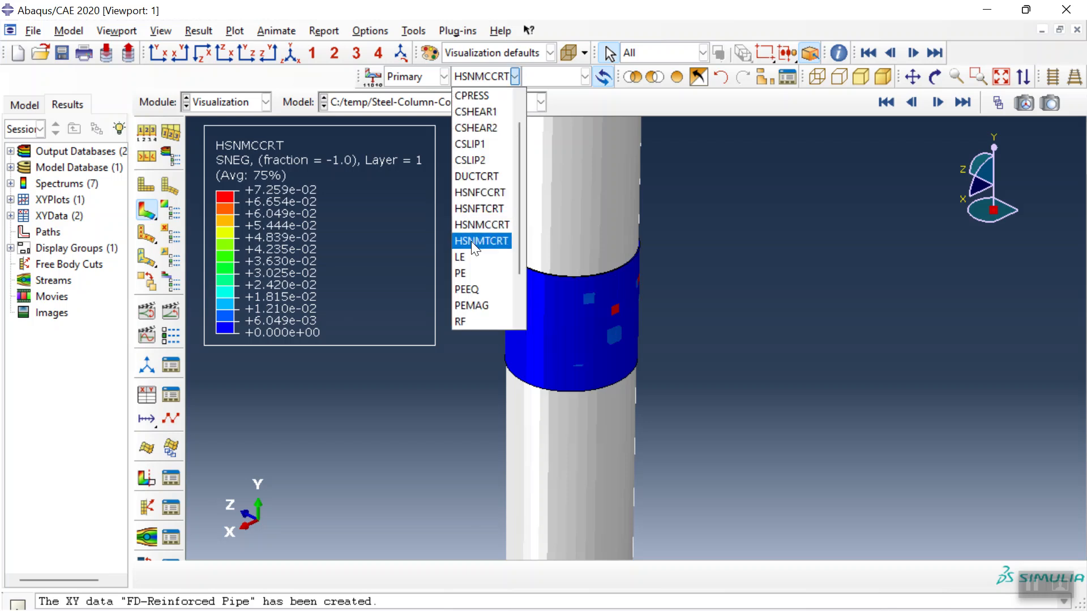
pyautogui.click(473, 239)
pyautogui.click(481, 78)
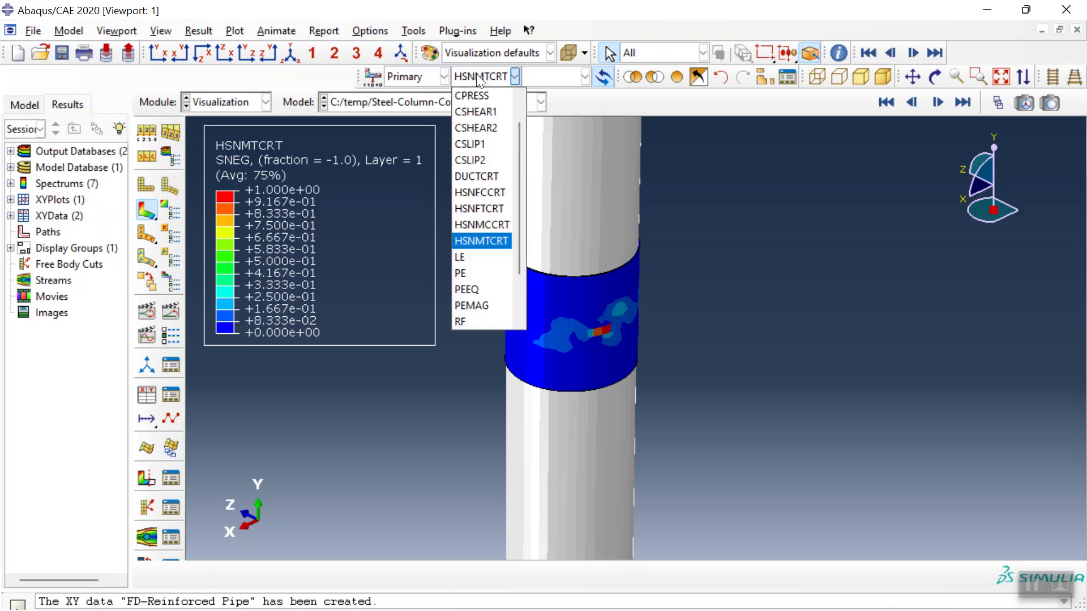
pyautogui.click(490, 194)
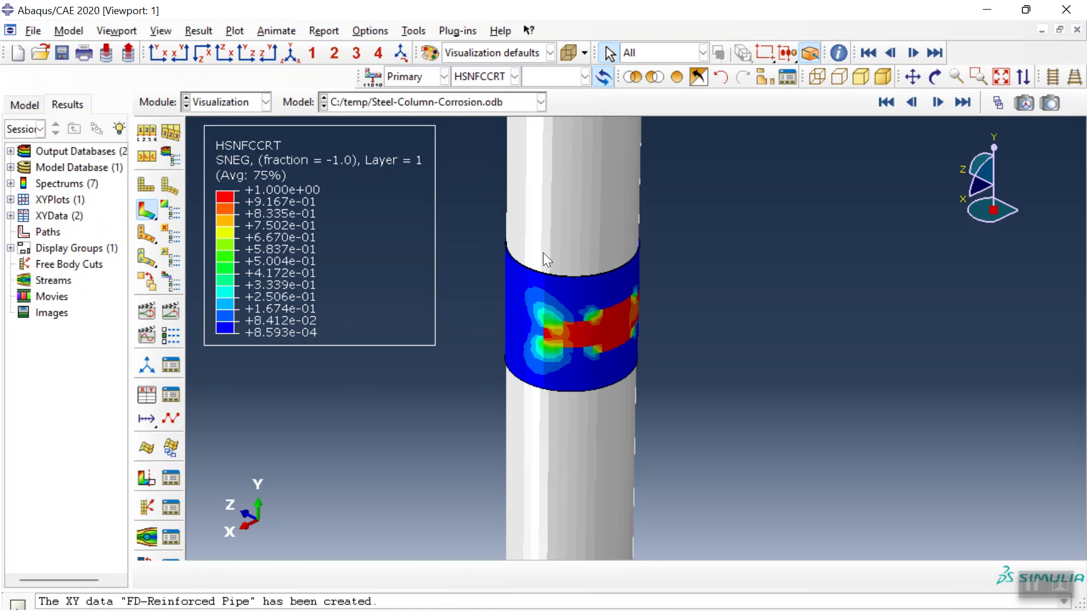
pyautogui.scroll(-2, 694, 332)
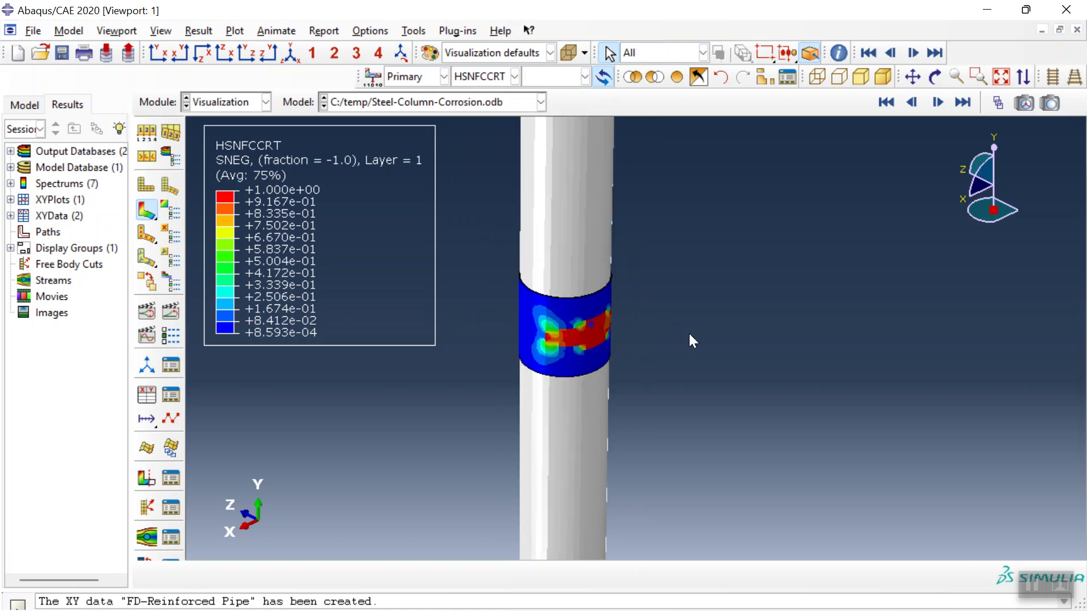
# - Contour AC YIELD and hide the wrap's part instance to examine the pipe's corroded cutout
pyautogui.click(514, 76)
pyautogui.scroll(2, 490, 164)
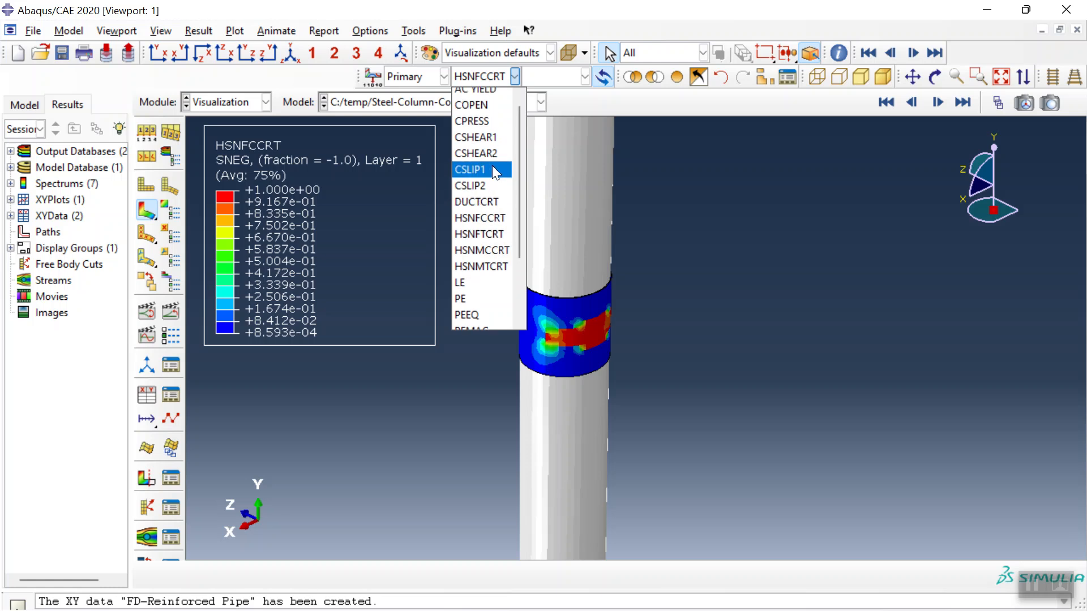
pyautogui.click(486, 96)
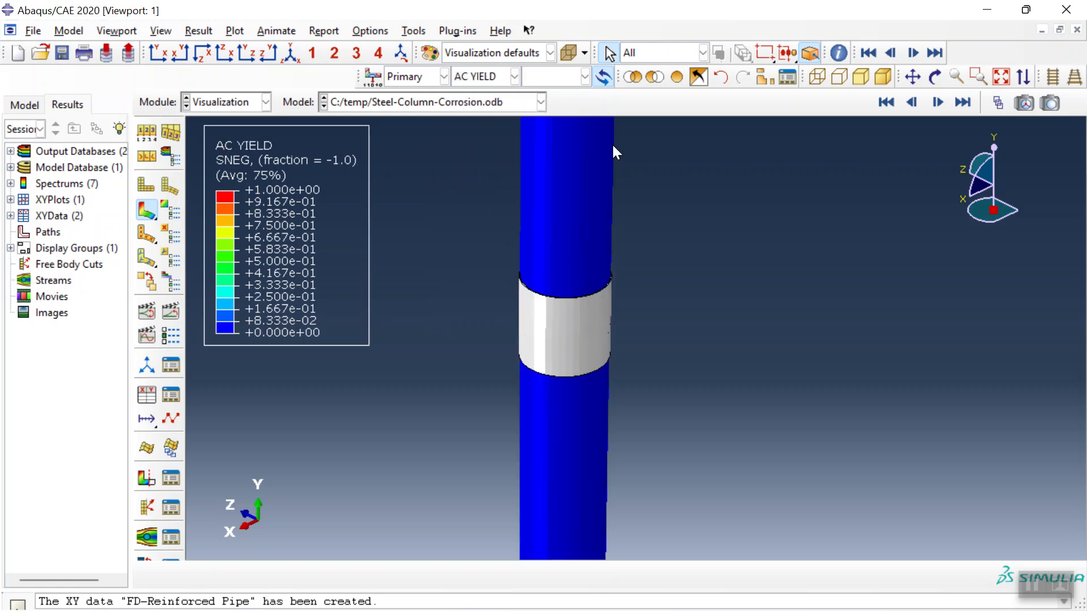
pyautogui.click(655, 78)
pyautogui.click(549, 357)
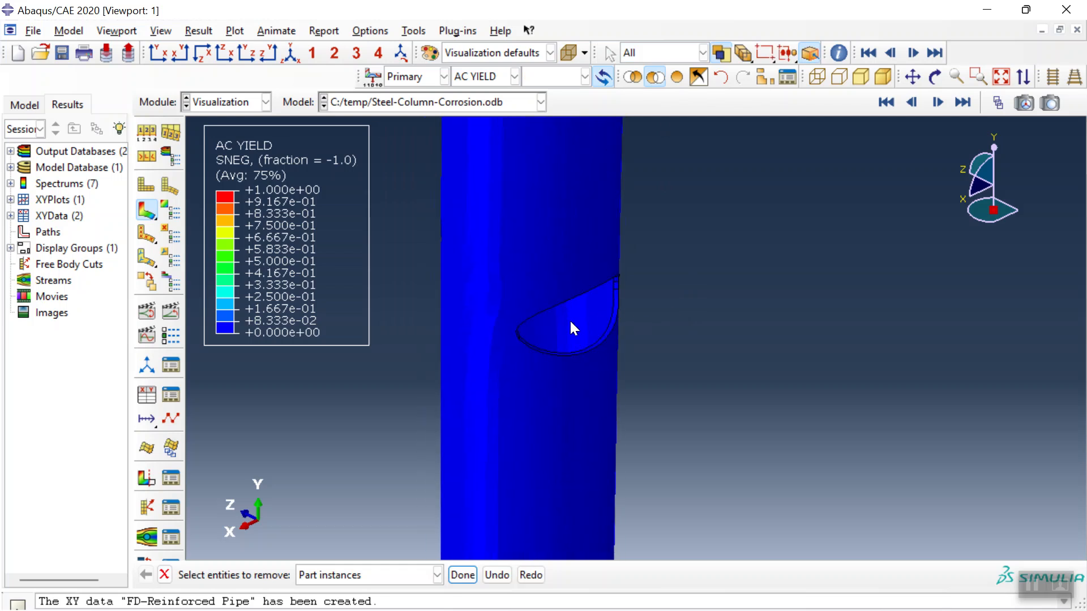
pyautogui.scroll(-5, 583, 373)
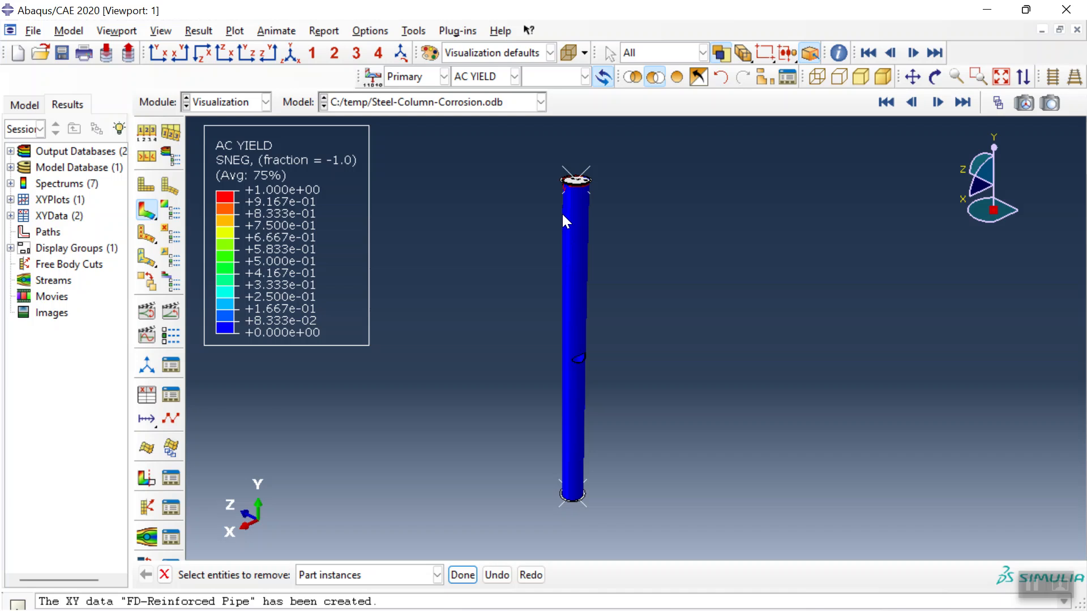
# - Restore all parts to the display and examine AC YIELD along the wrapped column
pyautogui.click(653, 83)
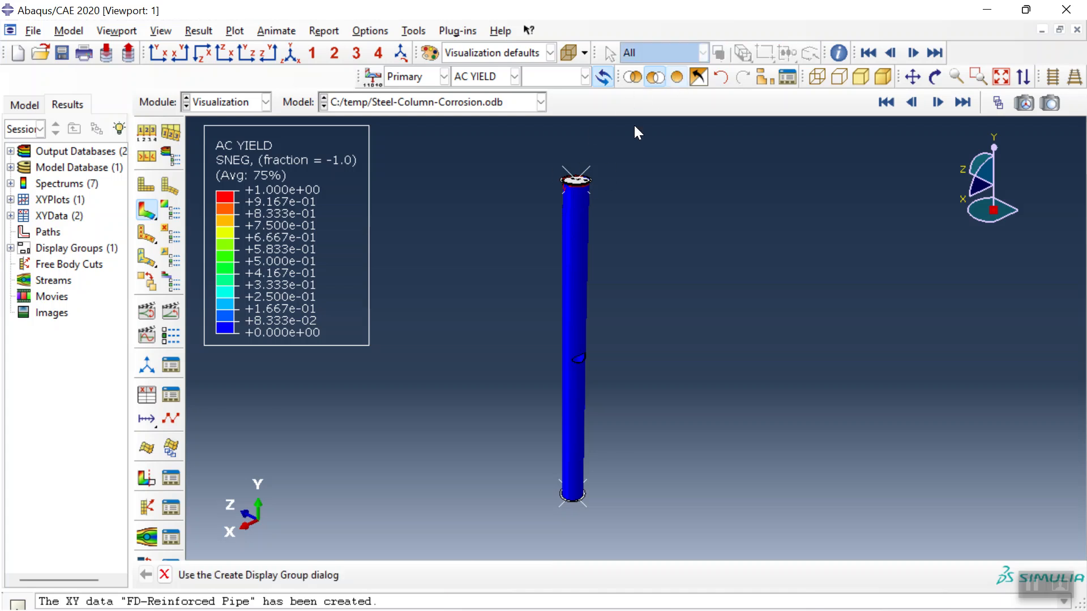
pyautogui.scroll(5, 498, 334)
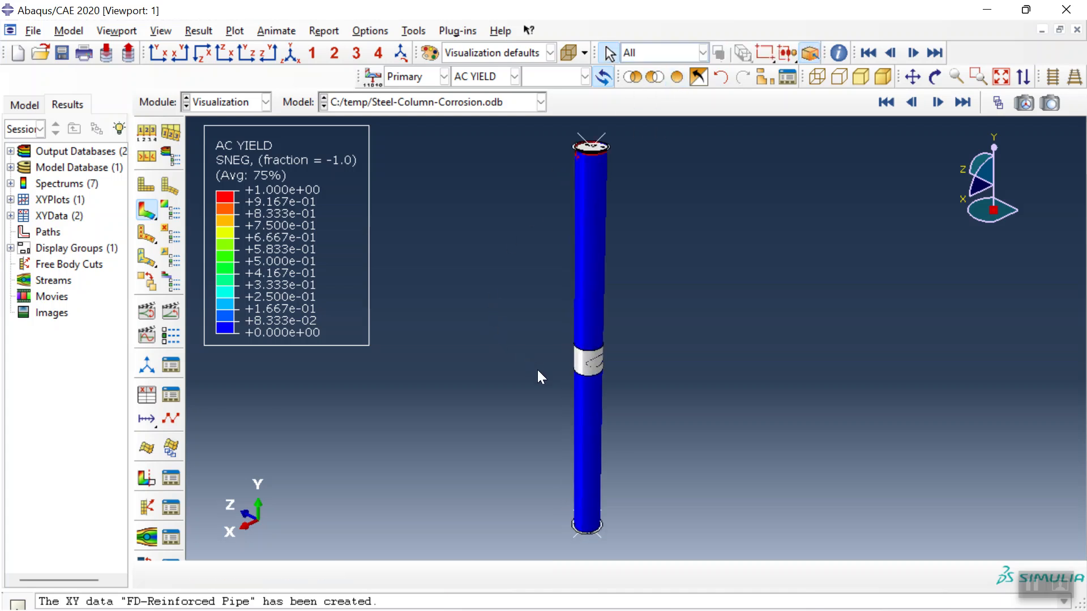
pyautogui.scroll(2, 614, 367)
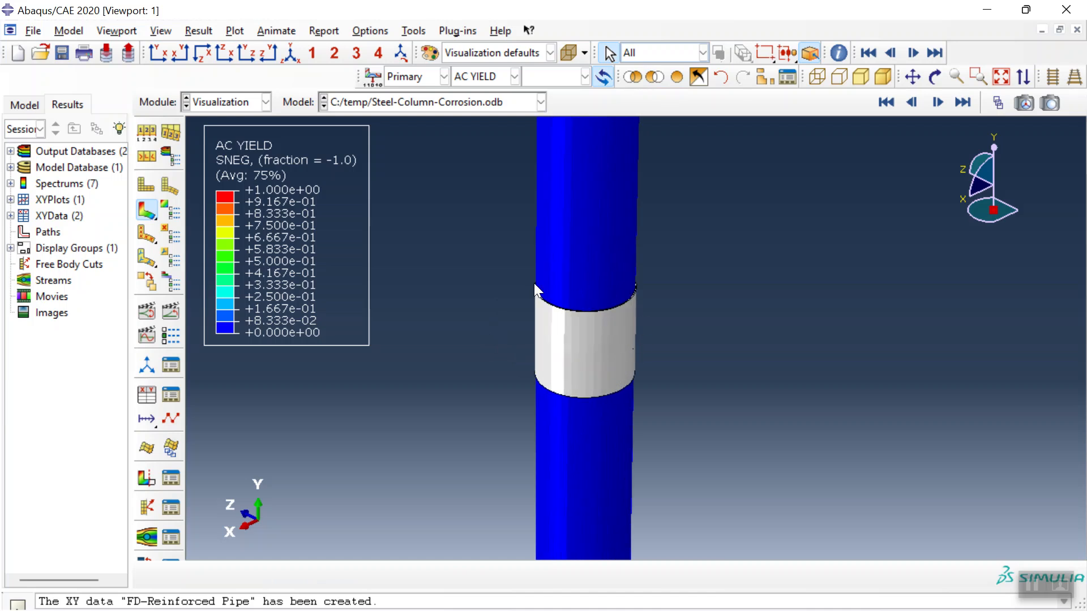
pyautogui.scroll(-5, 586, 334)
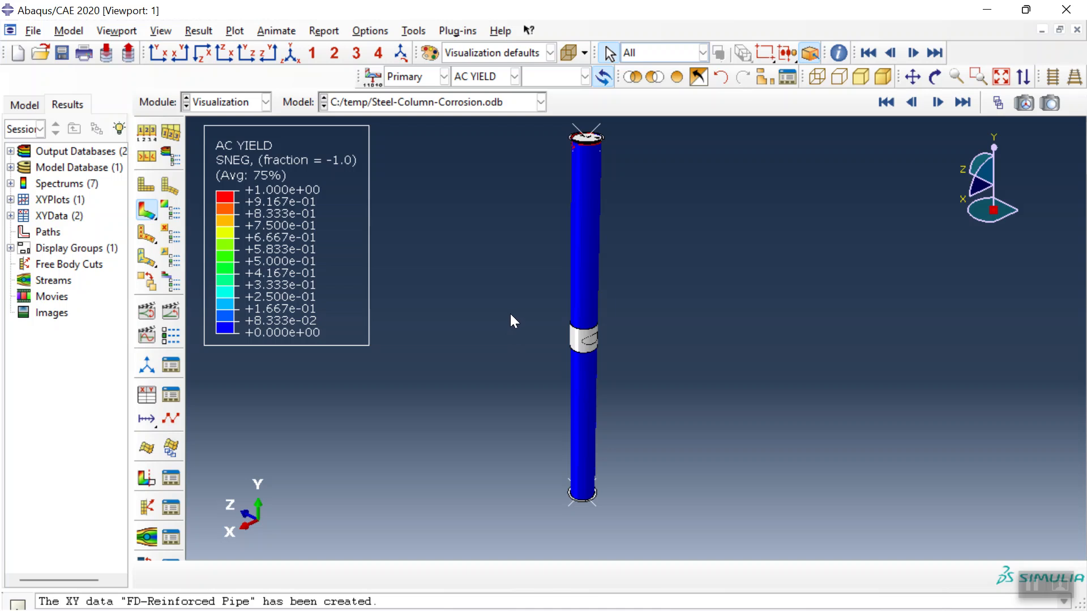
# - Plot the FD-Bare Pipe and FD-Reinforced Pipe force-displacement curves together for comparison
pyautogui.click(166, 394)
pyautogui.click(509, 296)
pyautogui.click(551, 151)
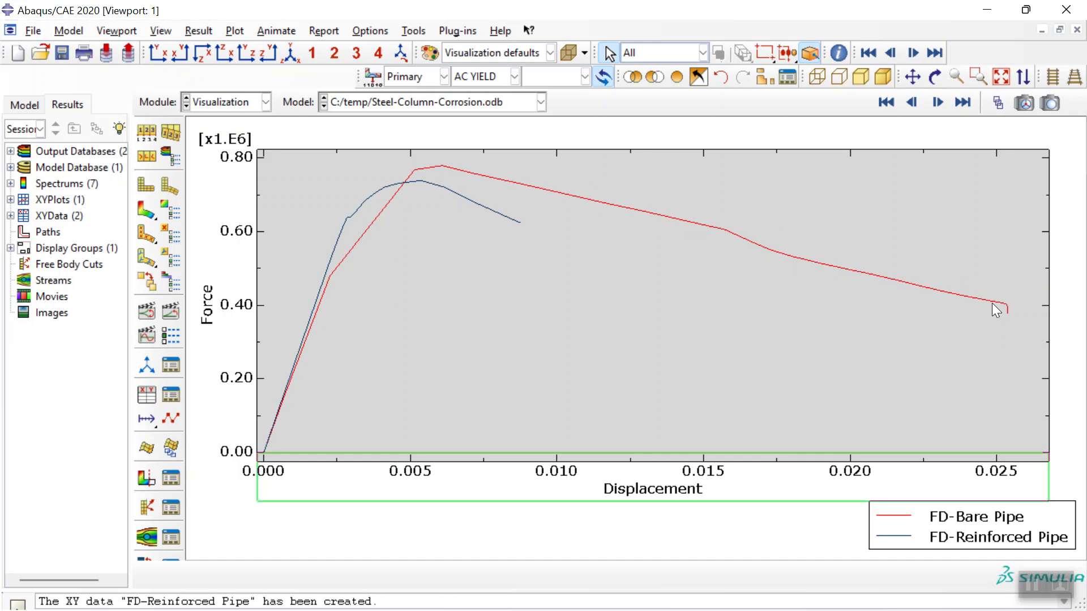
# - Switch the results to Steel-Column-Corrosion-bare.odb and contour the Mises stress on the deformed bare column
pyautogui.click(142, 209)
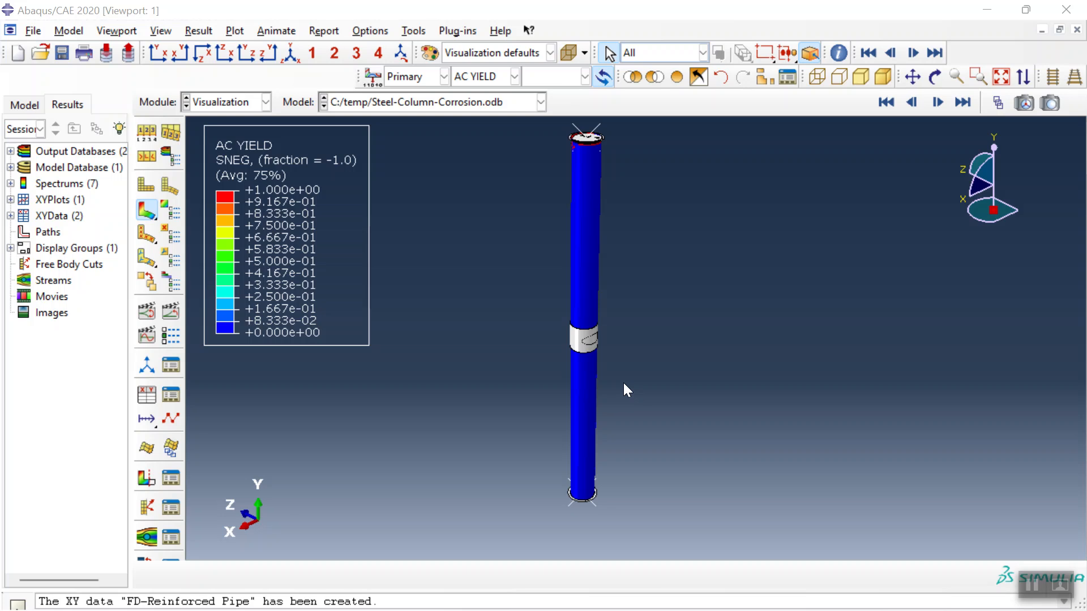
pyautogui.click(481, 78)
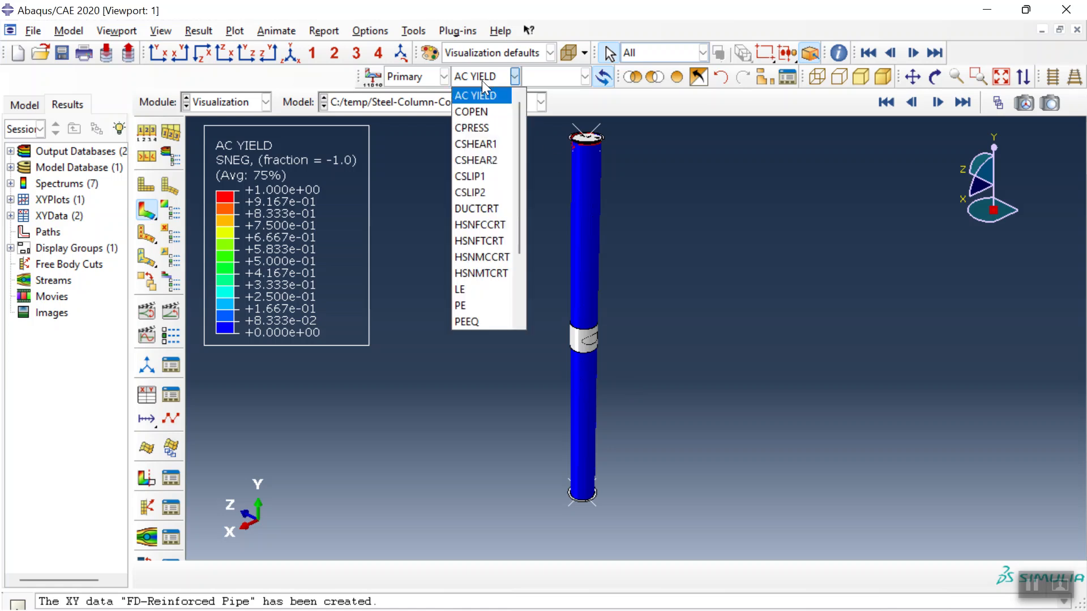
pyautogui.click(543, 102)
pyautogui.click(505, 103)
pyautogui.click(485, 121)
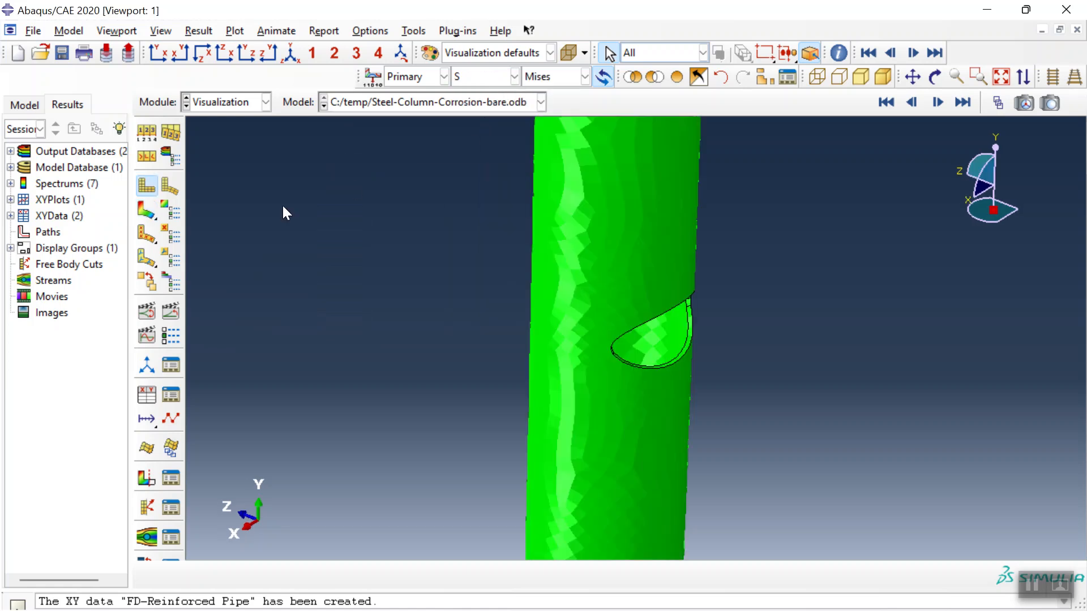
pyautogui.click(147, 211)
pyautogui.scroll(-5, 610, 411)
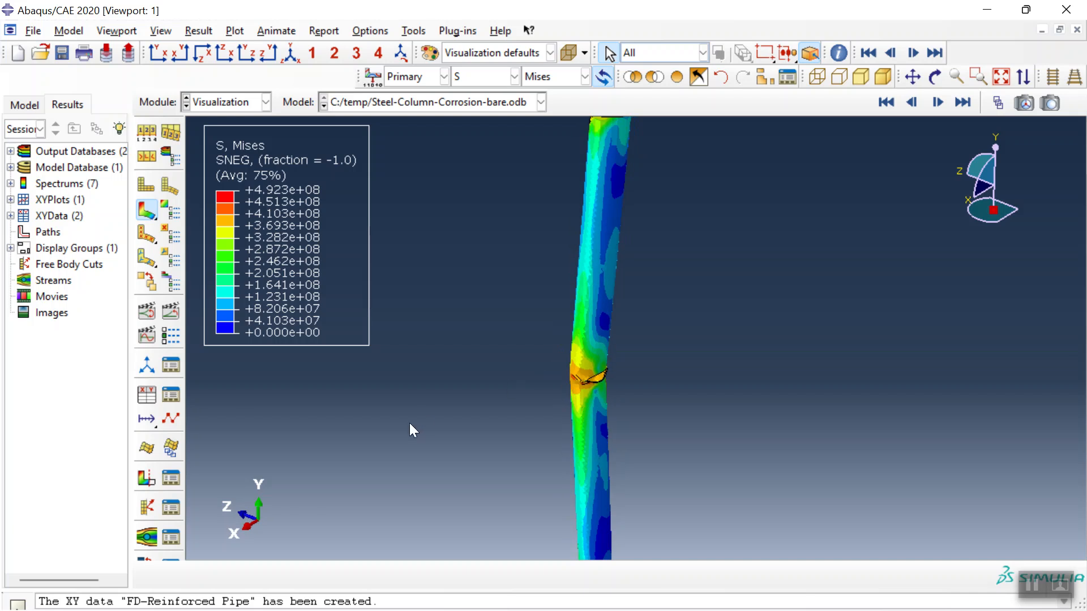
# - Switch to the web browser and bring up the abaqusfem.com article on strengthening corroded steel columns using CFRP
pyautogui.press('super')
pyautogui.click(369, 592)
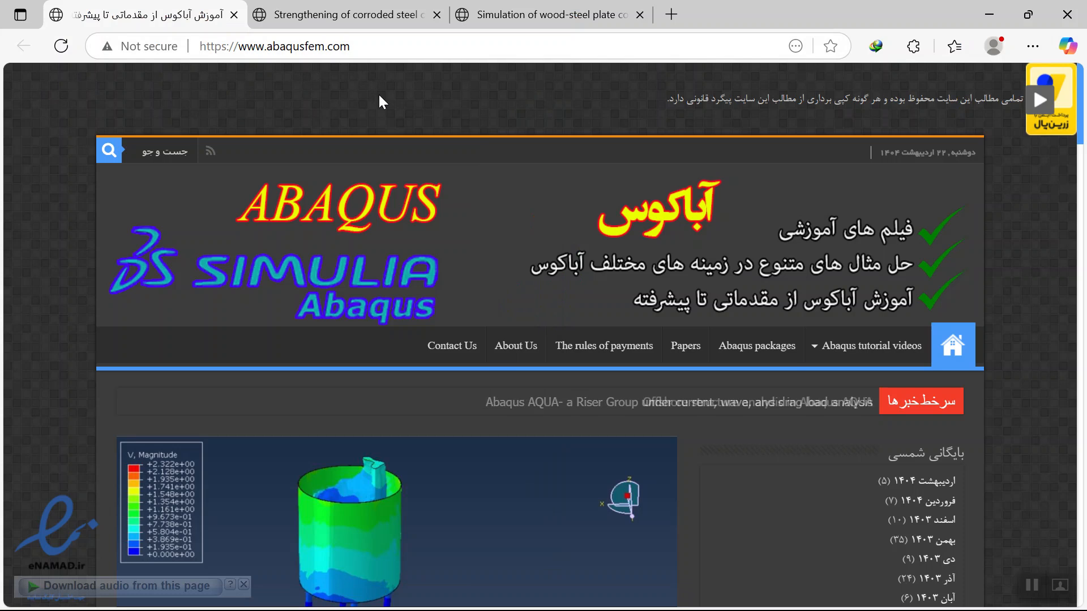
pyautogui.scroll(-15, 381, 121)
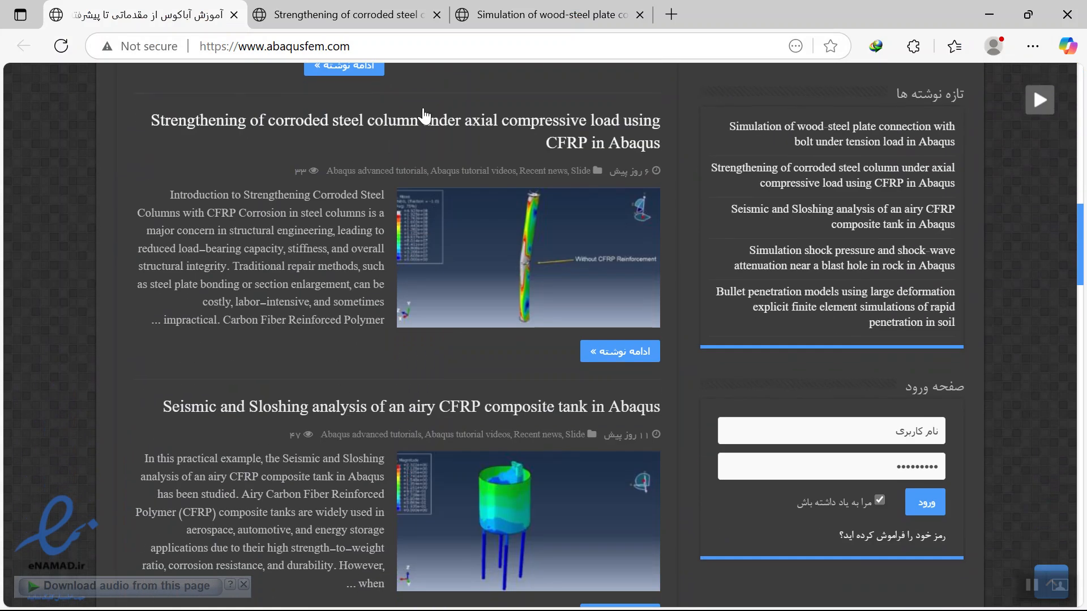
pyautogui.click(360, 18)
# - Read through the article's CFRP introduction, strengthening techniques and result figures down to the purchase information
pyautogui.scroll(-5, 422, 237)
pyautogui.scroll(-5, 391, 252)
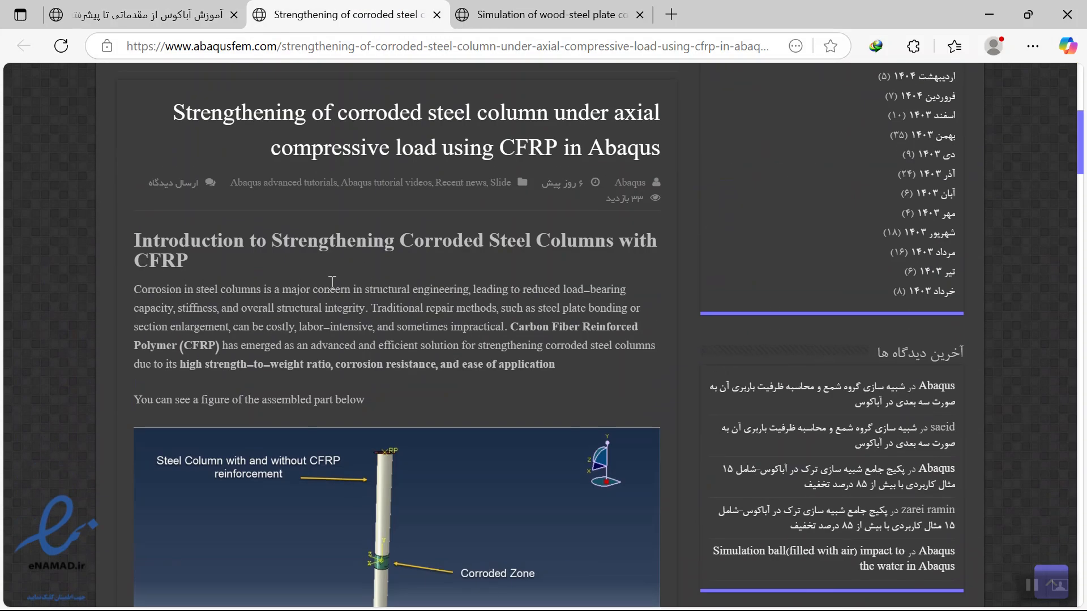
pyautogui.scroll(-6, 331, 279)
pyautogui.scroll(-2, 347, 275)
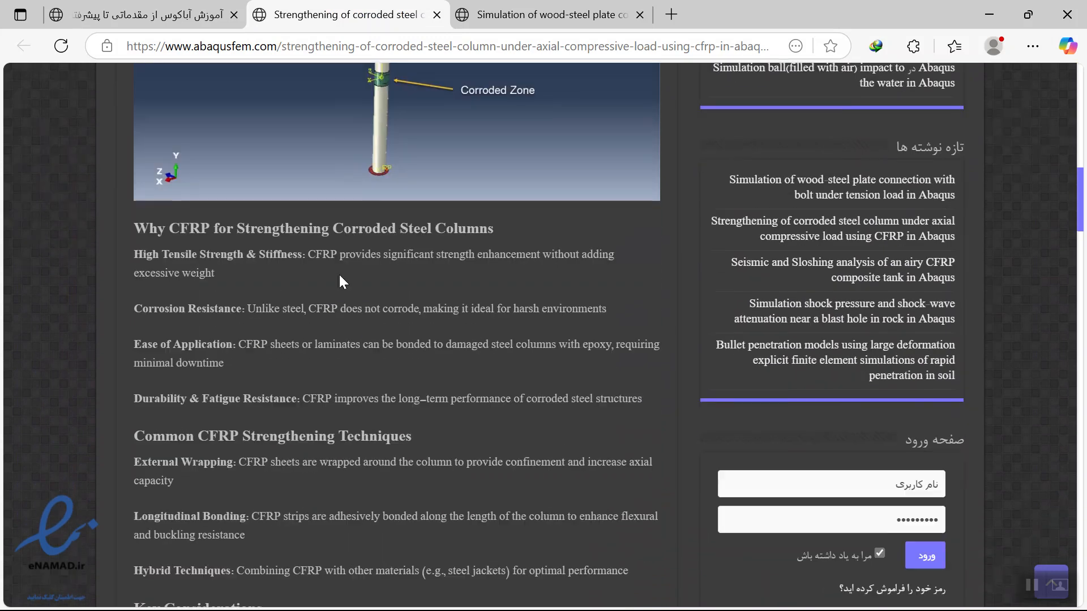
pyautogui.scroll(-3, 325, 288)
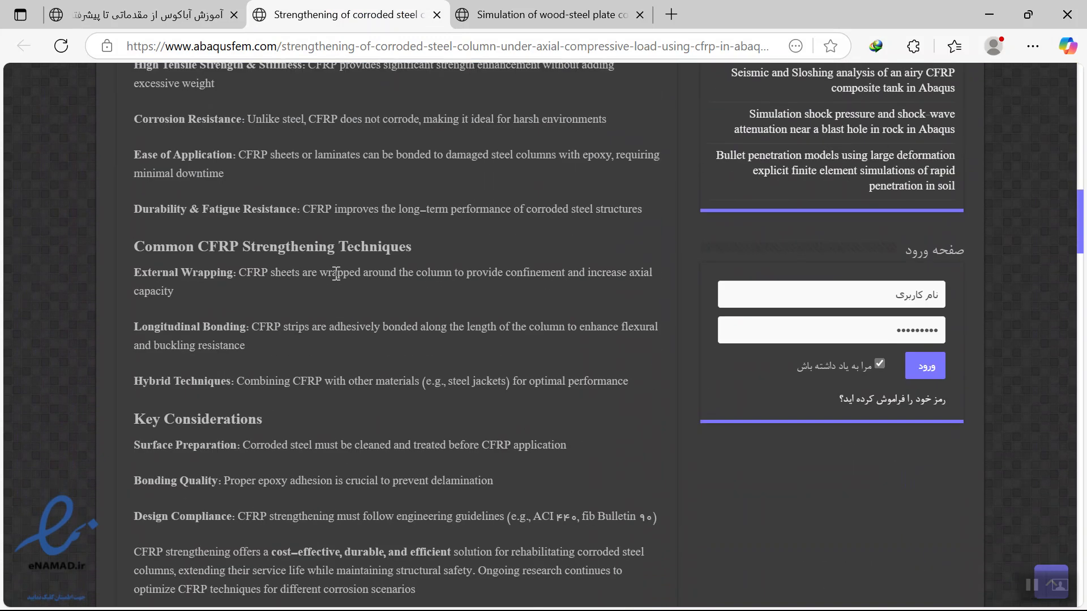
pyautogui.scroll(-6, 336, 274)
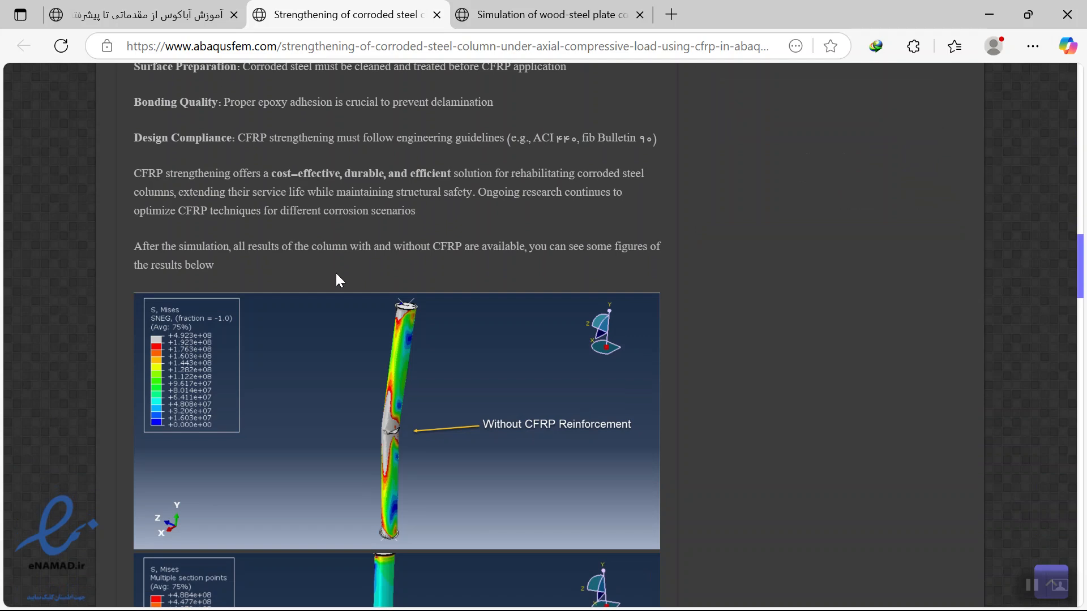
pyautogui.scroll(-12, 337, 274)
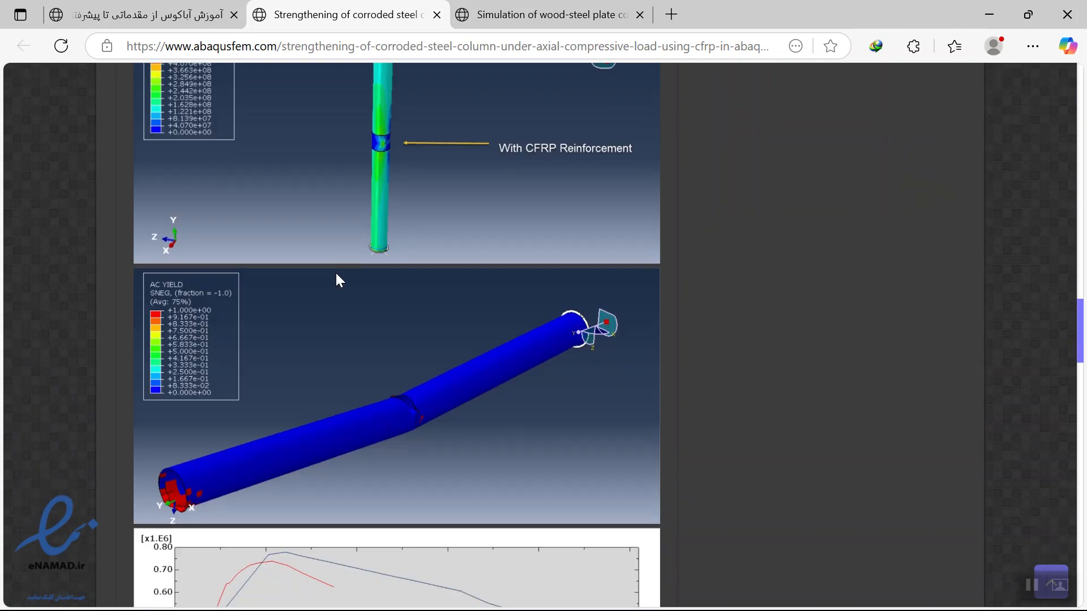
pyautogui.scroll(-10, 336, 274)
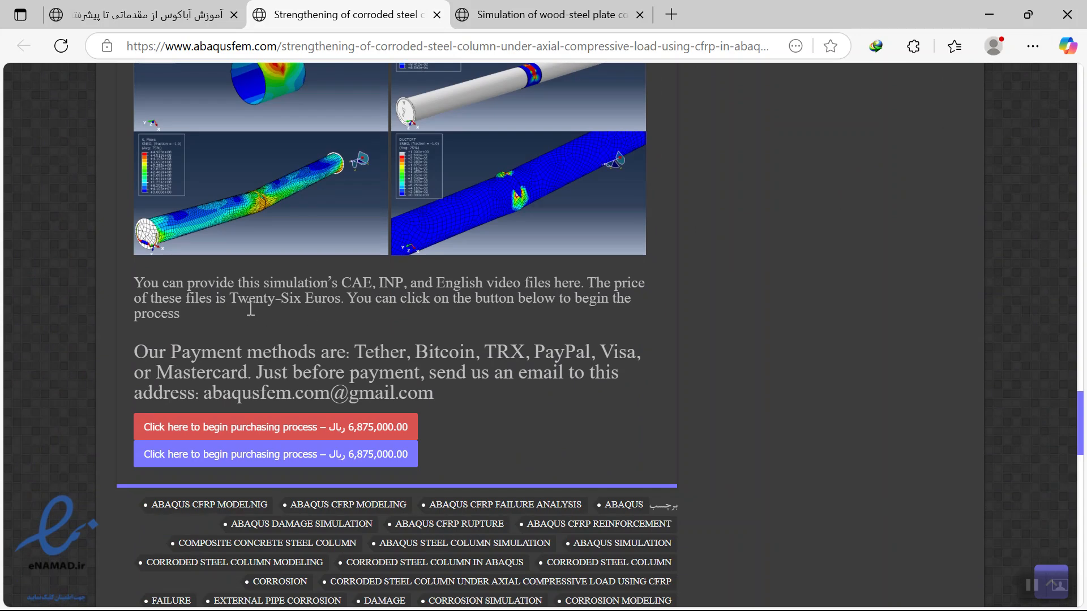
# - Highlight the price of the simulation files and then the contact e-mail address in the payment information
pyautogui.moveTo(230, 298); pyautogui.dragTo(340, 300)
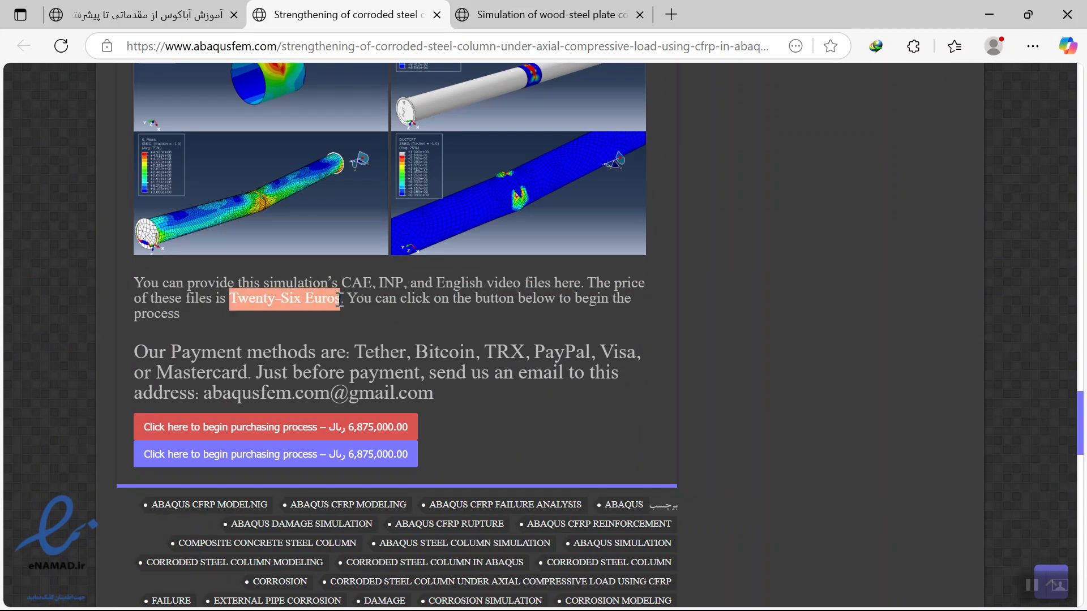
pyautogui.click(447, 321)
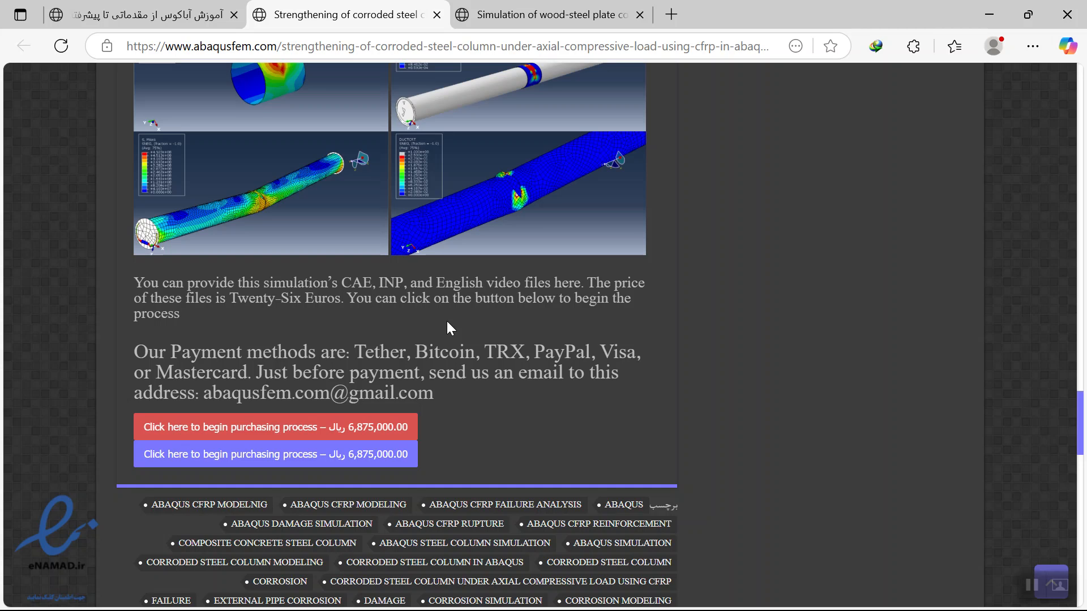
pyautogui.moveTo(436, 396); pyautogui.dragTo(205, 397)
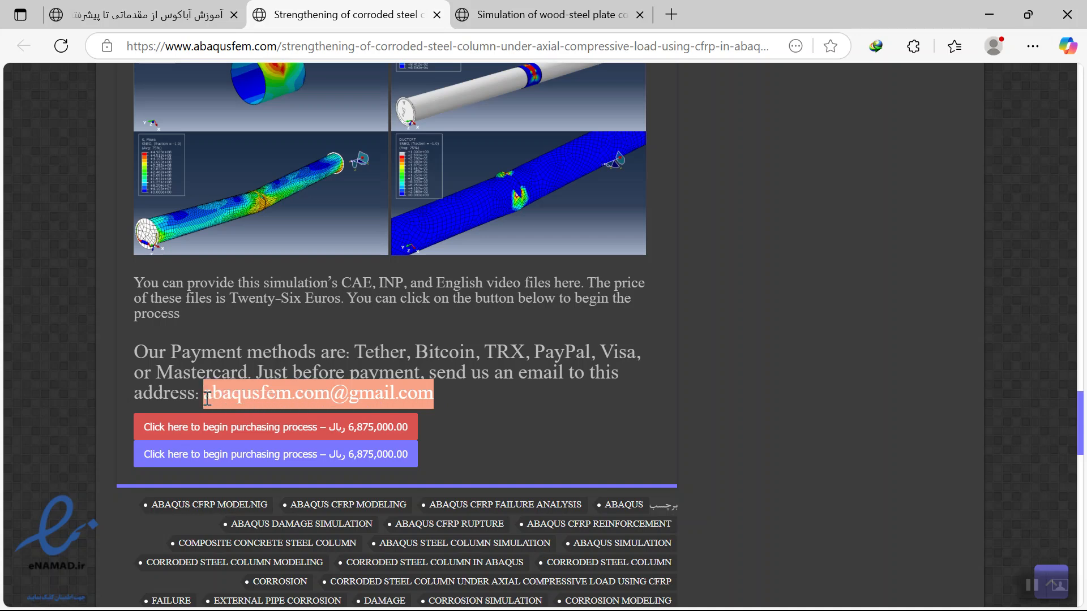
pyautogui.click(503, 401)
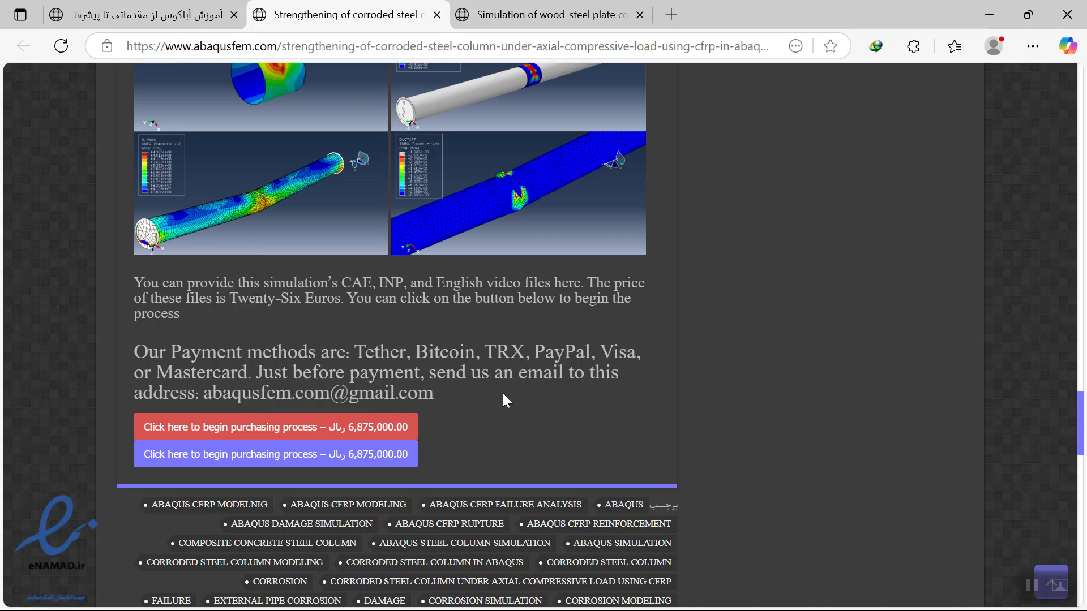